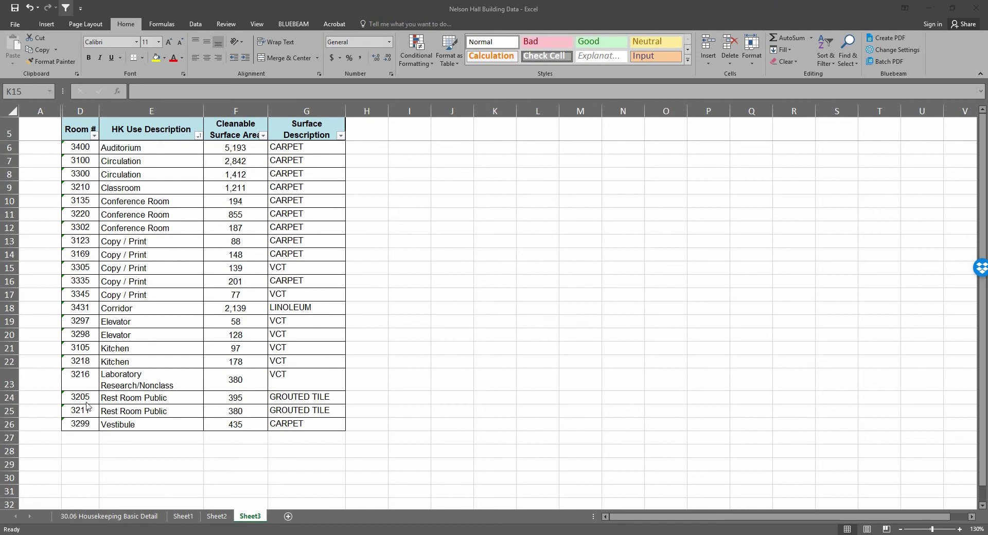
# Step: Mark the two public rest rooms, 3205 and 3211, with a 1 in column A
pyautogui.click(49, 399)
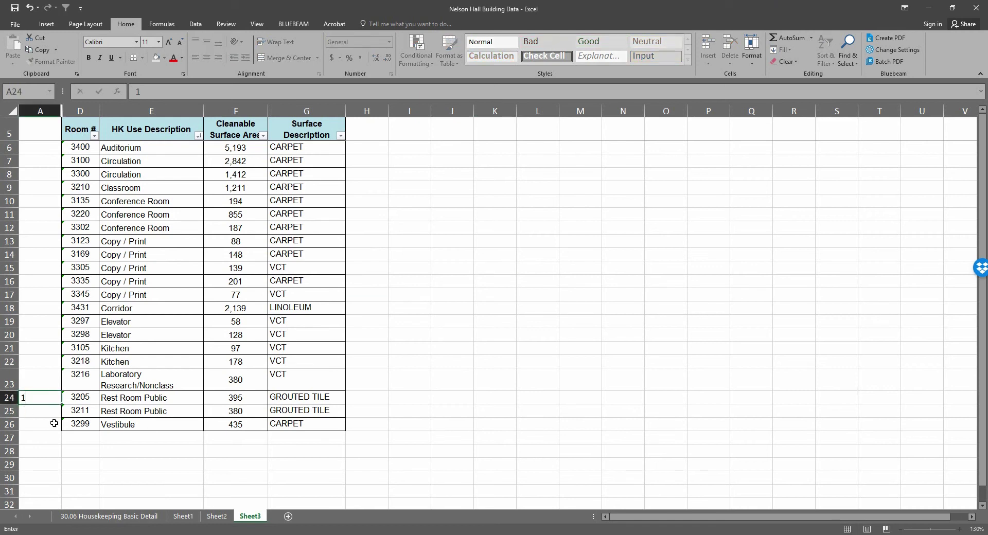
pyautogui.click(33, 412)
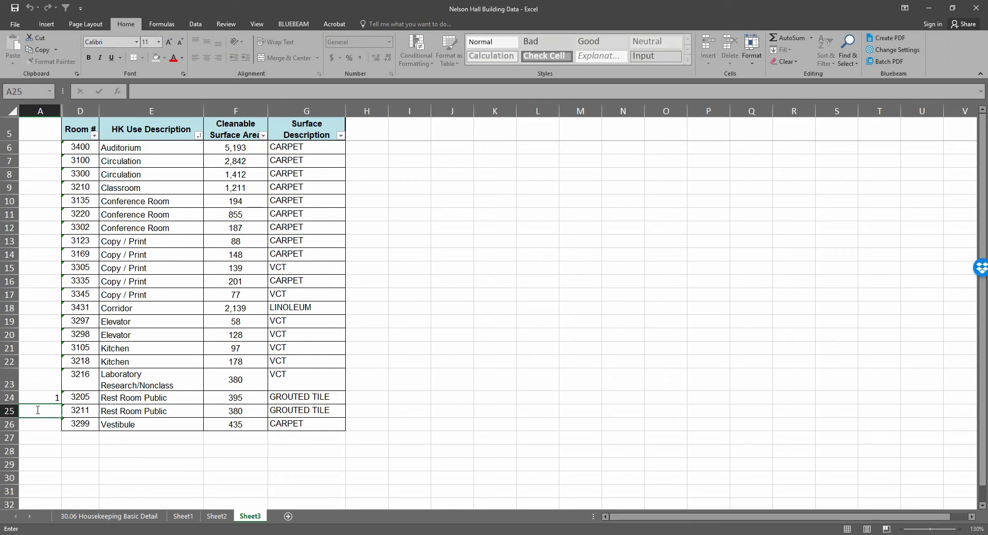
pyautogui.write('1')
# Step: Mark classroom 3210 and conference rooms 3135, 3220 and 3302 with a 1 in column A
pyautogui.click(55, 187)
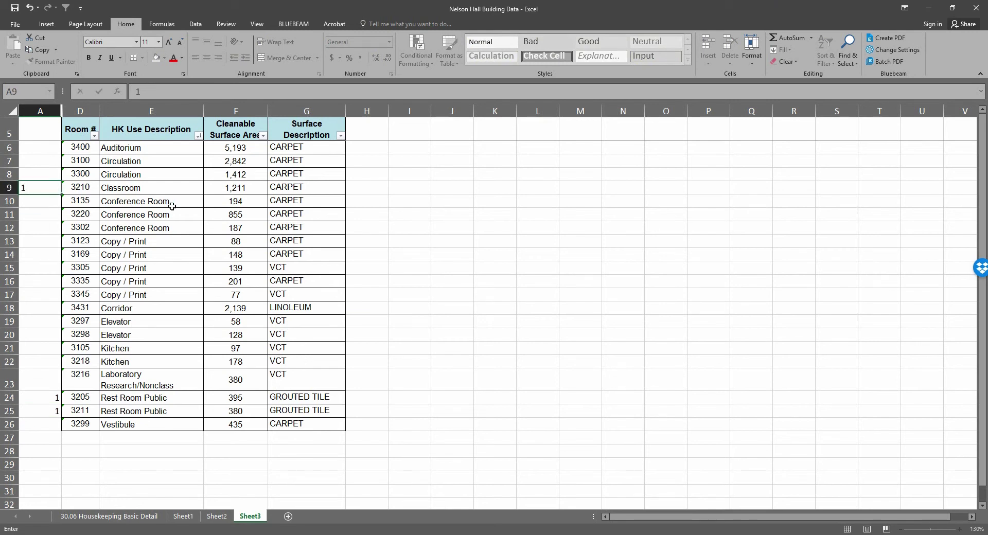
pyautogui.click(491, 224)
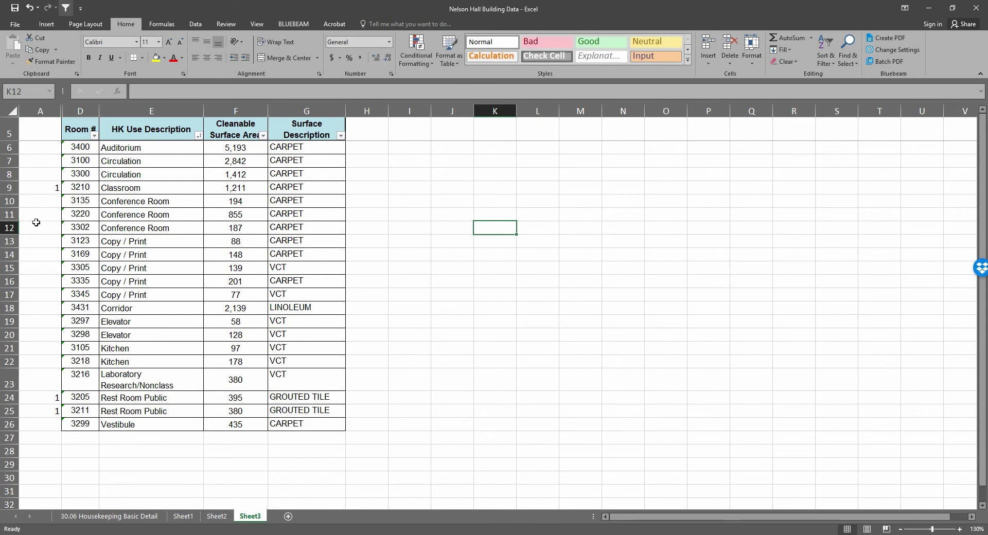
pyautogui.click(53, 200)
pyautogui.write('1')
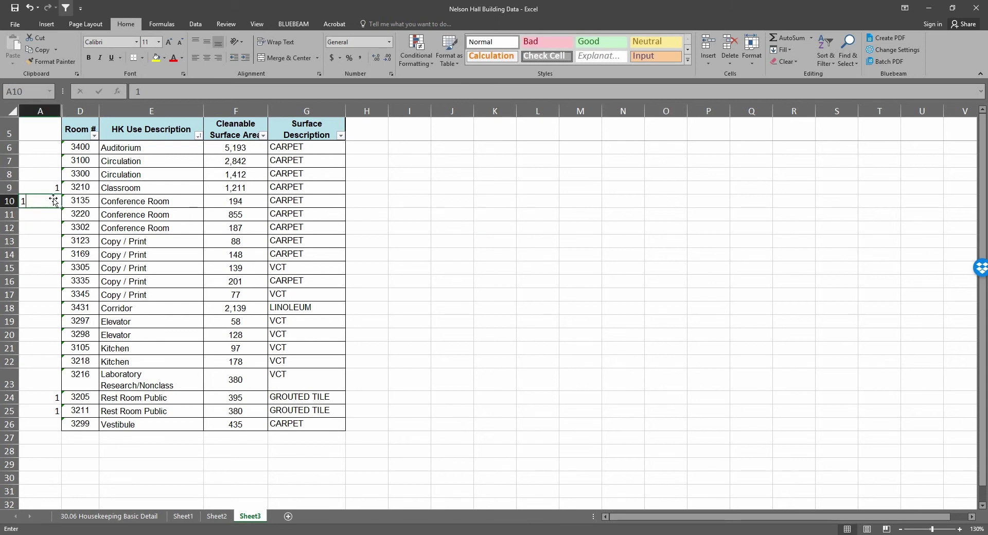
pyautogui.press('Return')
pyautogui.write('1')
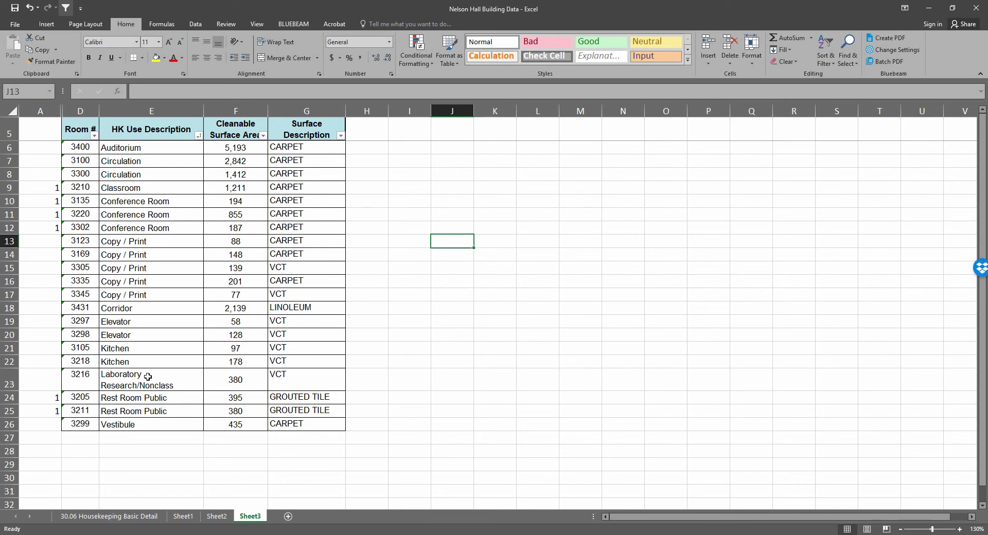
# Step: Mark the auditorium, room 3400, with a 1 in column A
pyautogui.click(52, 146)
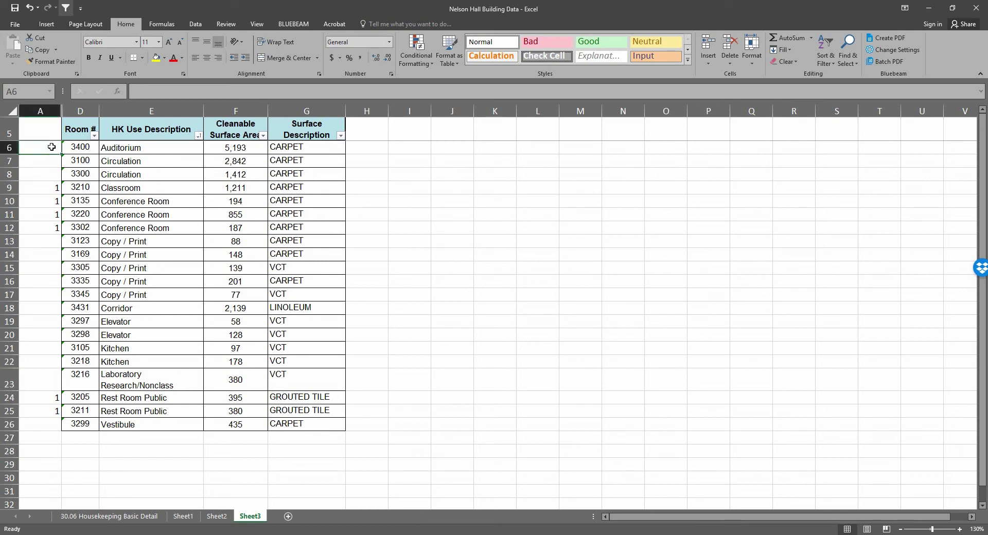
pyautogui.write('1')
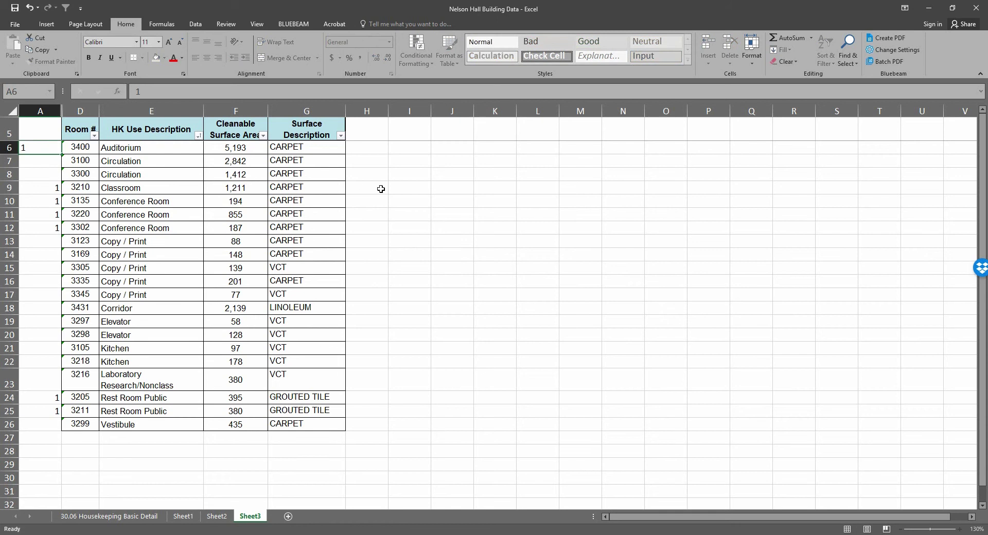
pyautogui.click(381, 189)
pyautogui.click(395, 191)
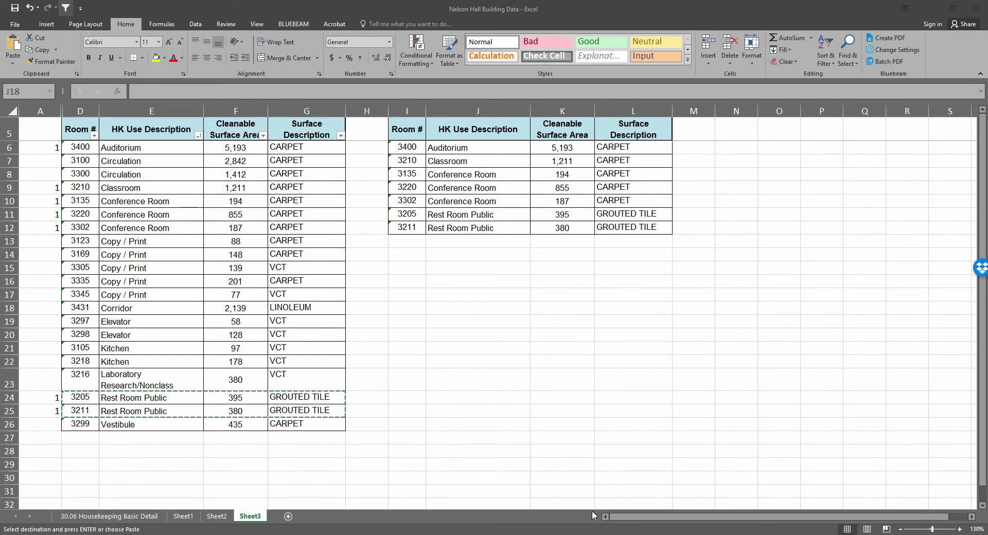
# Step: Remove the filter from the full room list and apply one to the shorter room table in I5:L12
pyautogui.hotkey('ctrl', 'shift', 'l')
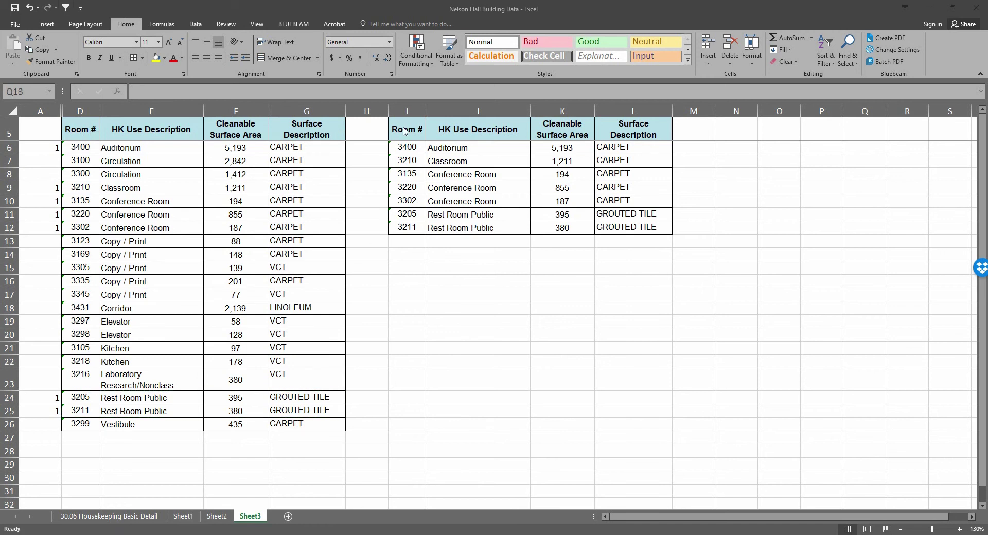
pyautogui.moveTo(405, 135); pyautogui.dragTo(641, 225)
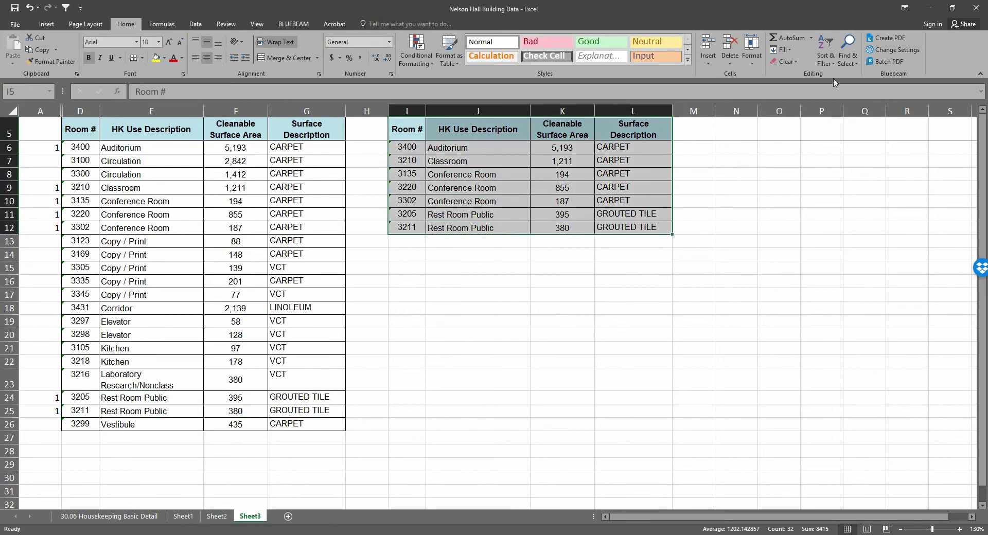
pyautogui.click(836, 60)
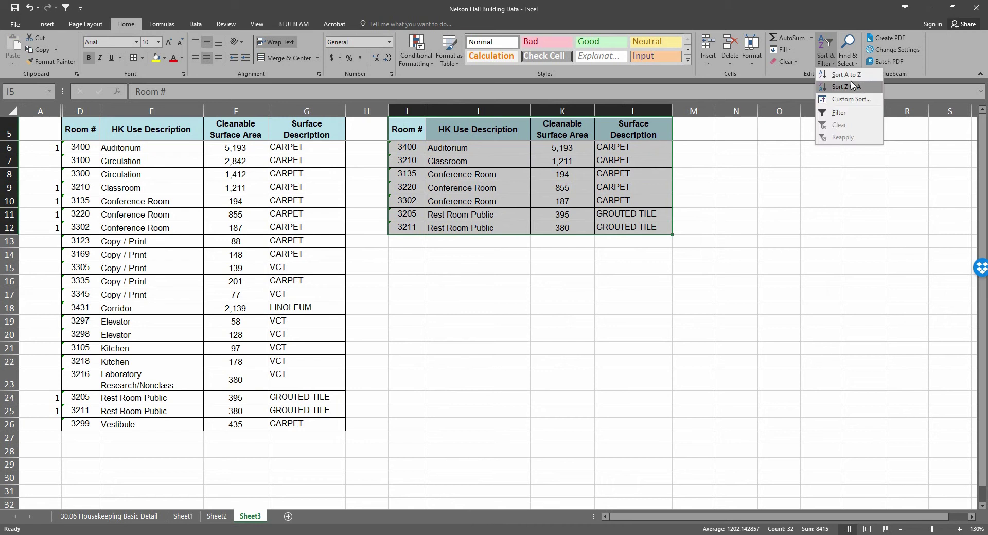
pyautogui.click(839, 113)
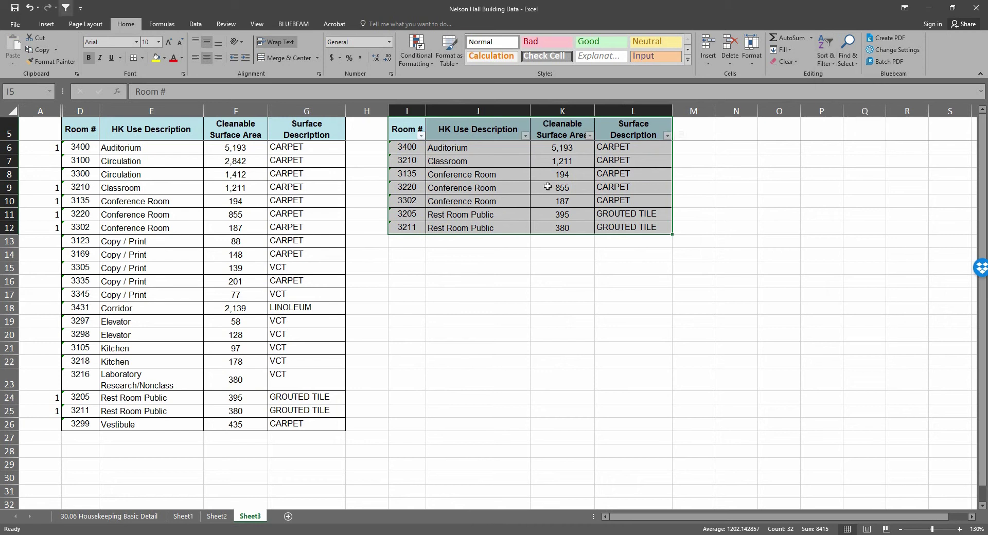
# Step: Sort the shorter room table by Room # from A to Z
pyautogui.click(421, 135)
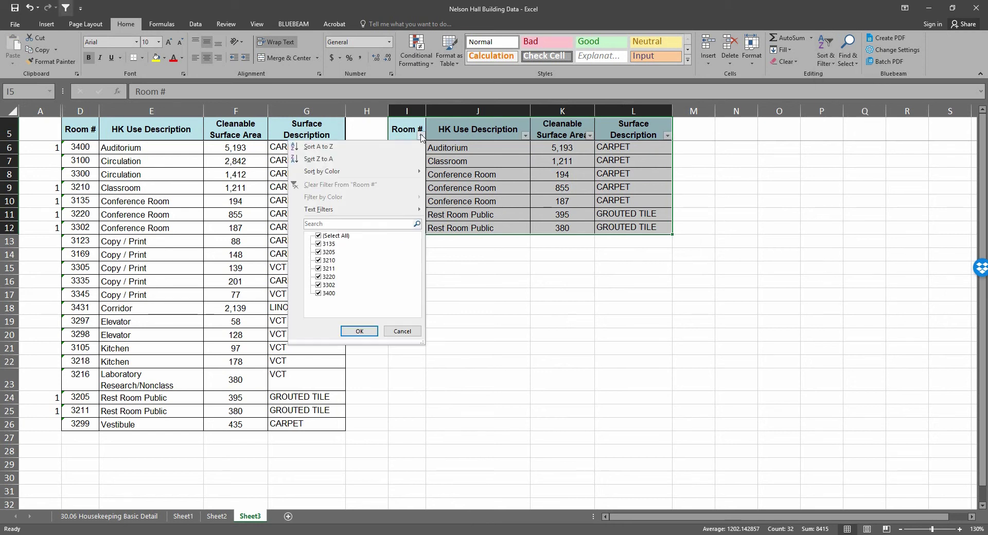
pyautogui.click(331, 148)
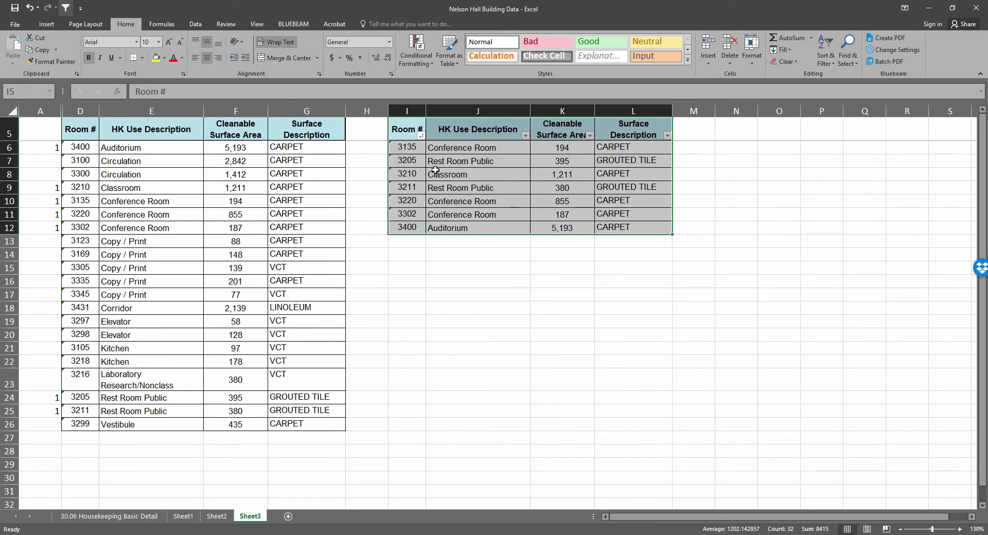
pyautogui.click(700, 214)
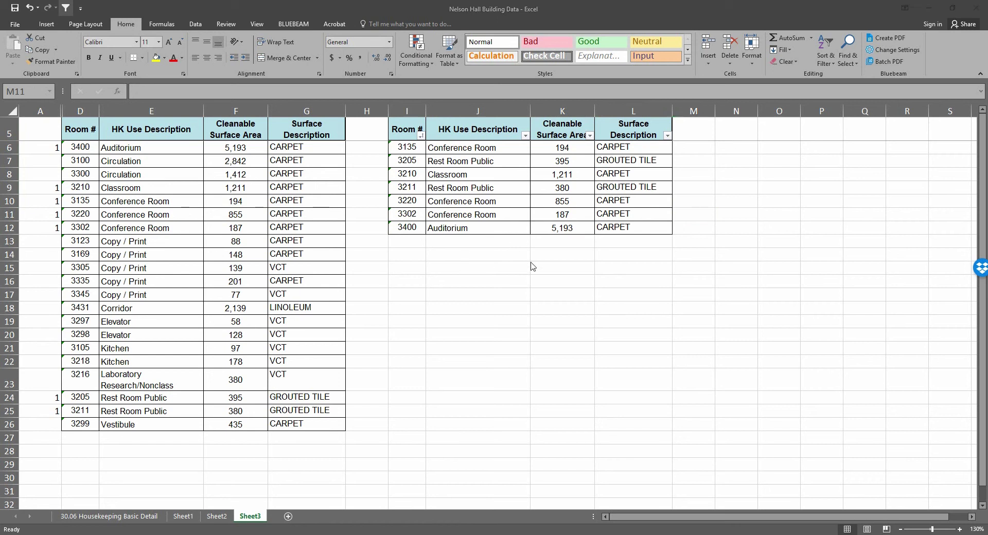
# Step: Move the row of public rest room 3205 below the shorter table, starting at cell I14
pyautogui.moveTo(399, 161); pyautogui.dragTo(613, 161)
pyautogui.rightClick(613, 161)
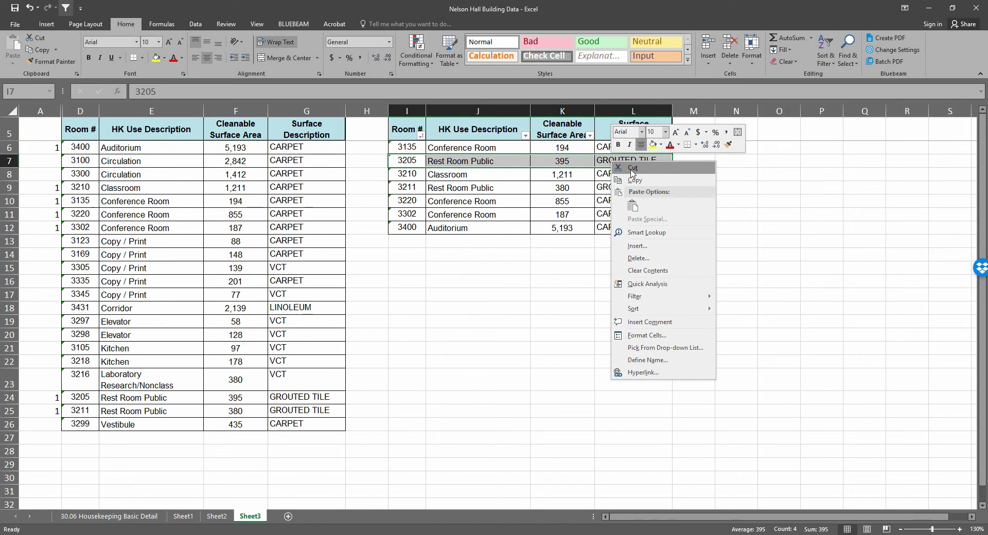
pyautogui.click(625, 179)
pyautogui.click(407, 255)
pyautogui.rightClick(407, 255)
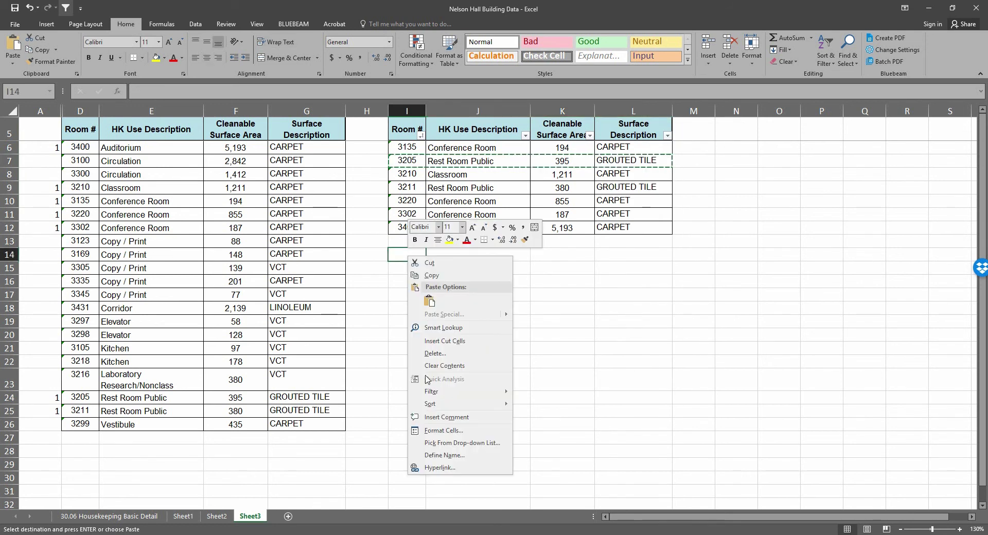
pyautogui.click(420, 297)
# Step: Move the row of public rest room 3211 directly beneath room 3205, starting at cell I15
pyautogui.moveTo(408, 188); pyautogui.dragTo(656, 192)
pyautogui.rightClick(655, 193)
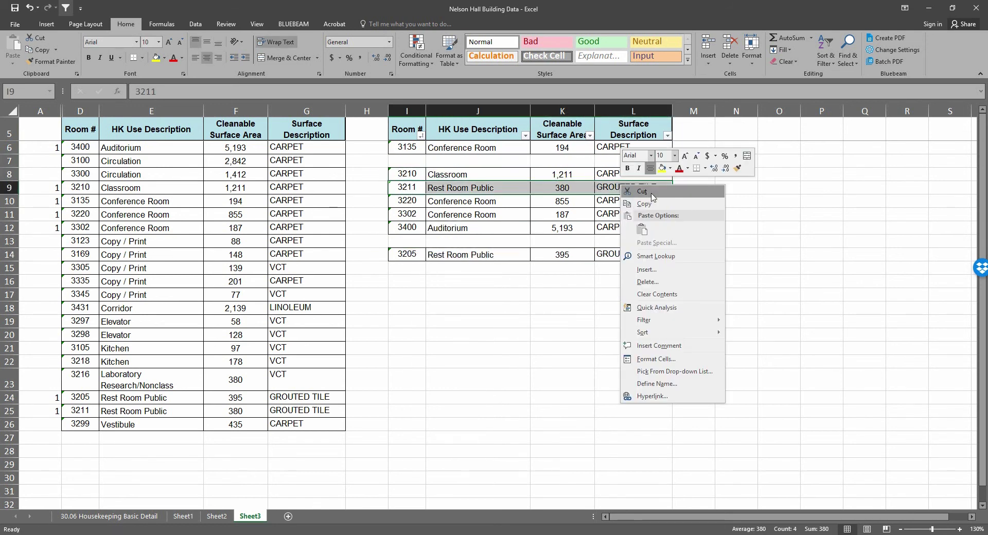
pyautogui.click(652, 194)
pyautogui.click(409, 268)
pyautogui.rightClick(415, 267)
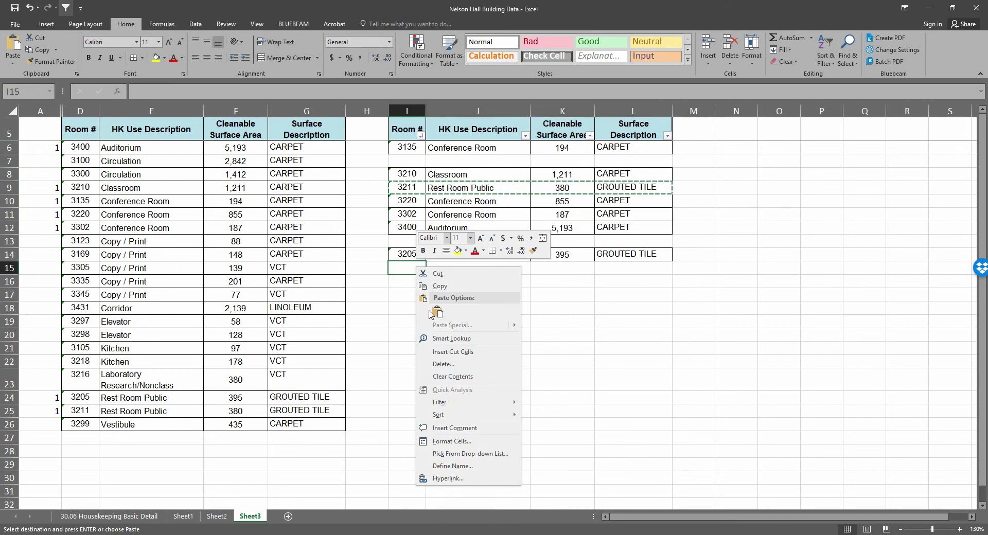
pyautogui.click(437, 312)
pyautogui.click(635, 308)
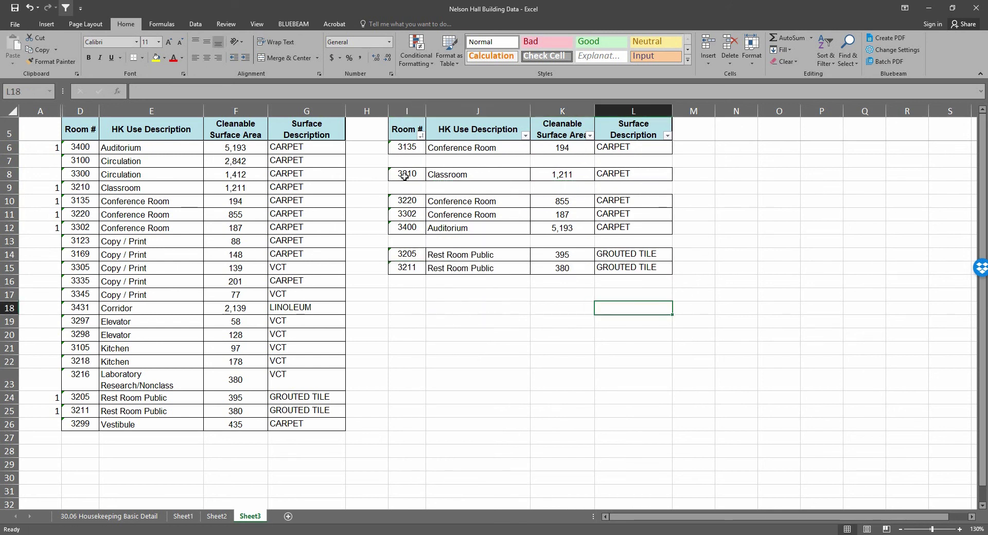
# Step: Move the auditorium row, room 3400, beneath the two rest rooms, starting at cell I16
pyautogui.moveTo(406, 230); pyautogui.dragTo(607, 227)
pyautogui.rightClick(608, 225)
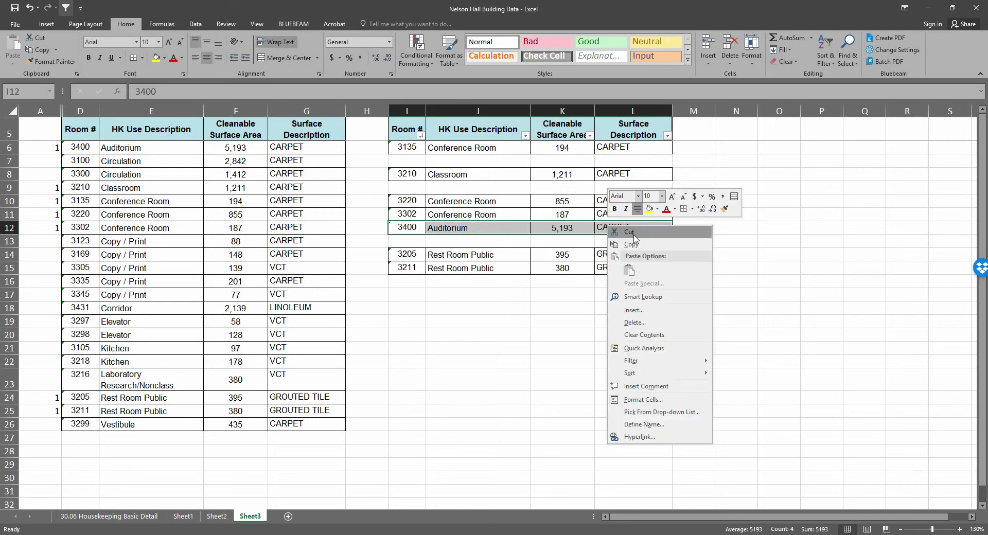
pyautogui.click(629, 232)
pyautogui.rightClick(407, 282)
pyautogui.click(421, 330)
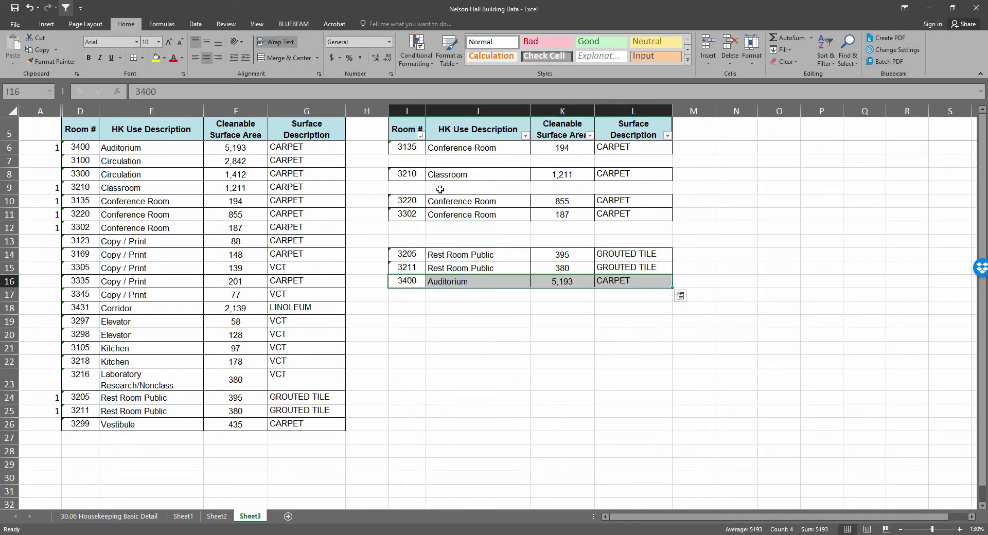
# Step: Move the classroom row, room 3210, out of the sorted table to cell I18
pyautogui.moveTo(412, 174); pyautogui.dragTo(633, 170)
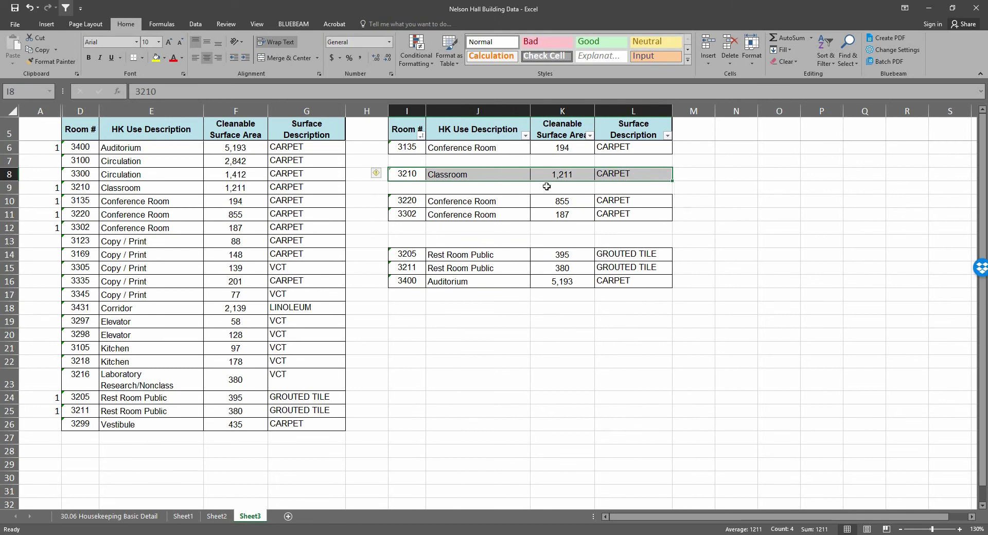
pyautogui.rightClick(577, 172)
pyautogui.click(625, 184)
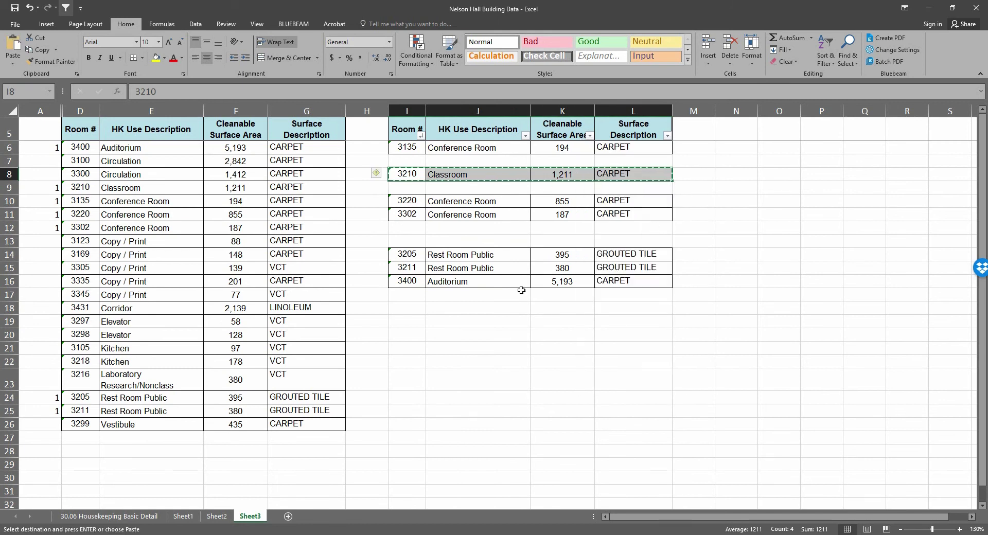
pyautogui.click(412, 307)
pyautogui.rightClick(412, 308)
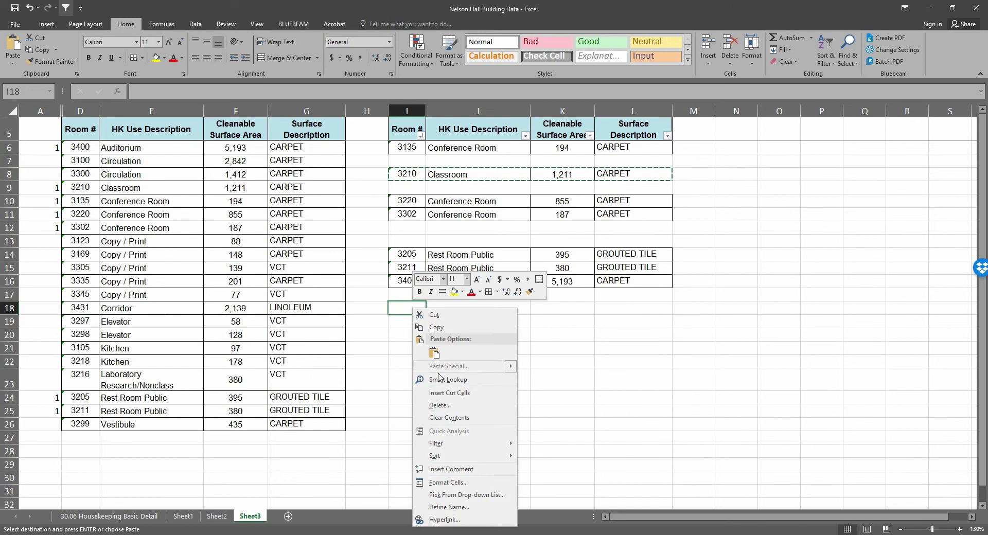
pyautogui.click(433, 353)
# Step: Move the auditorium row from row 16 to directly beneath the classroom, starting at cell I19
pyautogui.moveTo(404, 286); pyautogui.dragTo(664, 282)
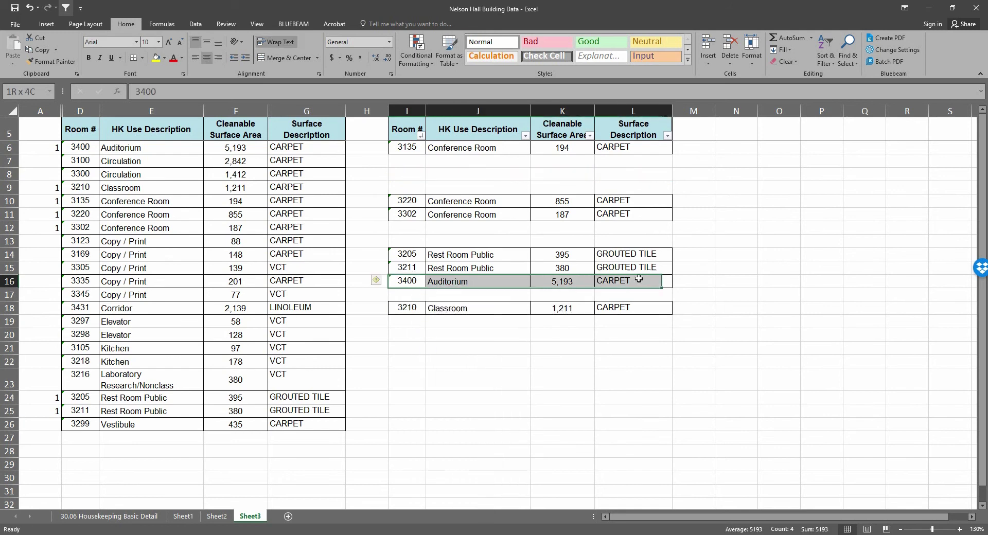
pyautogui.rightClick(643, 279)
pyautogui.click(665, 284)
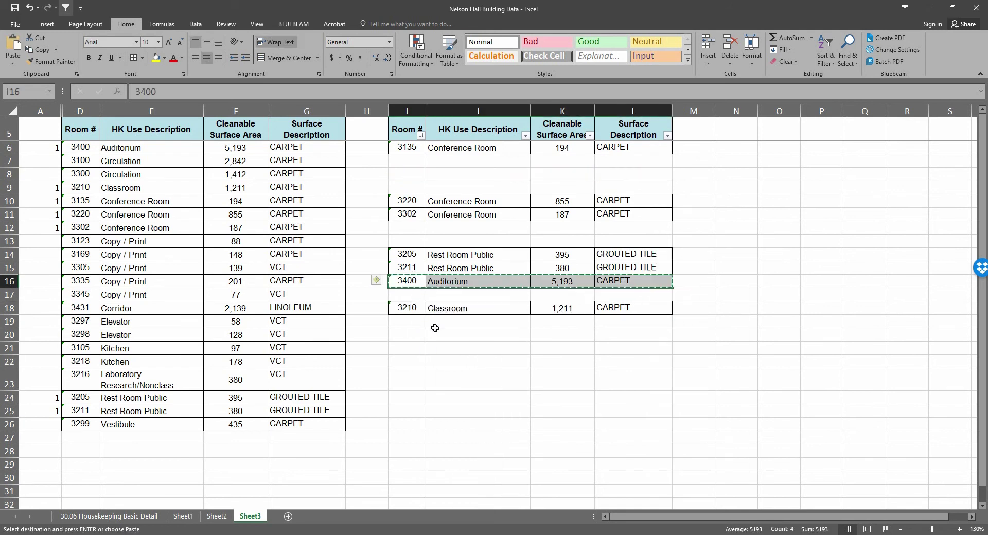
pyautogui.click(402, 322)
pyautogui.rightClick(402, 322)
pyautogui.click(418, 149)
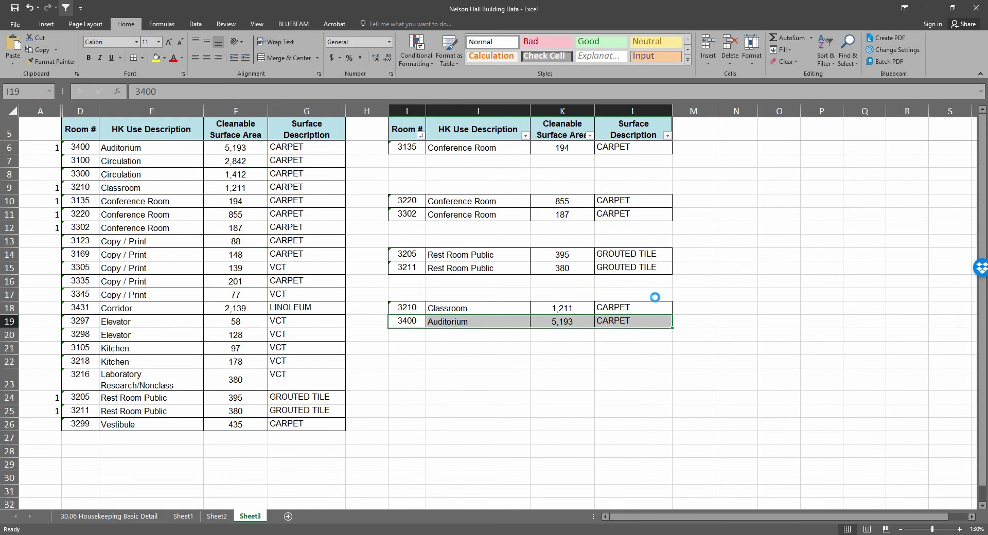
# Step: Move the classroom and auditorium rows together up to directly beneath the rest rooms, starting at cell I16
pyautogui.moveTo(407, 308); pyautogui.dragTo(641, 321)
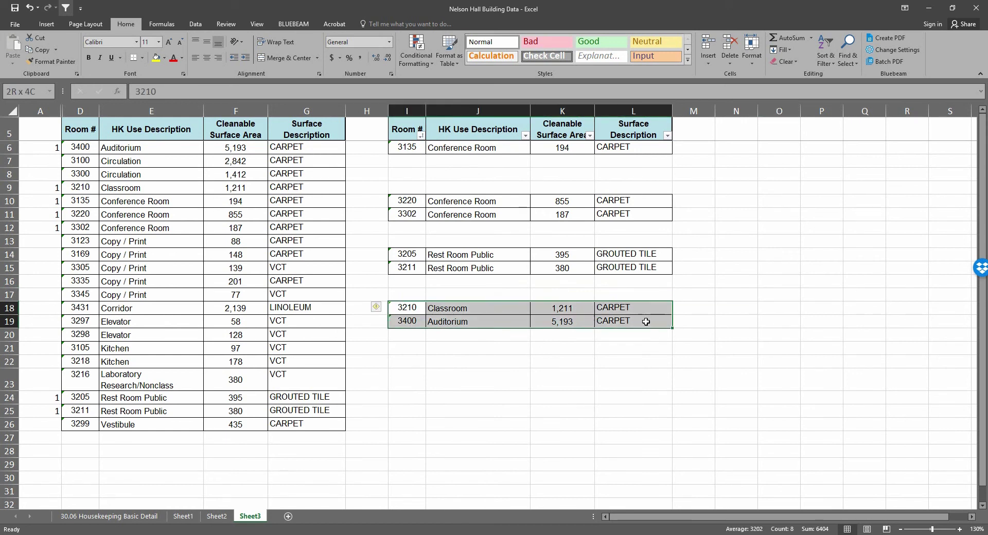
pyautogui.rightClick(643, 323)
pyautogui.click(676, 113)
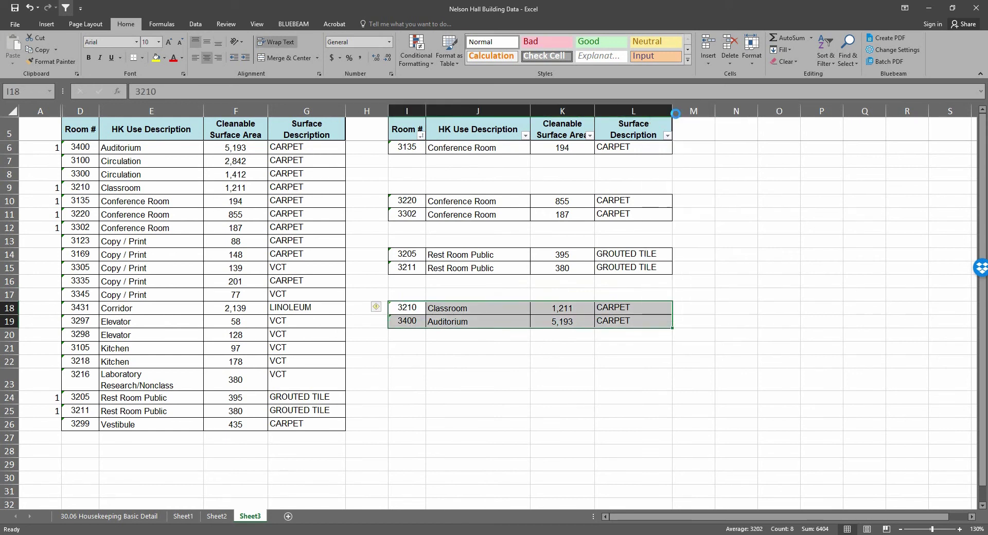
pyautogui.click(412, 281)
pyautogui.rightClick(416, 281)
pyautogui.click(438, 328)
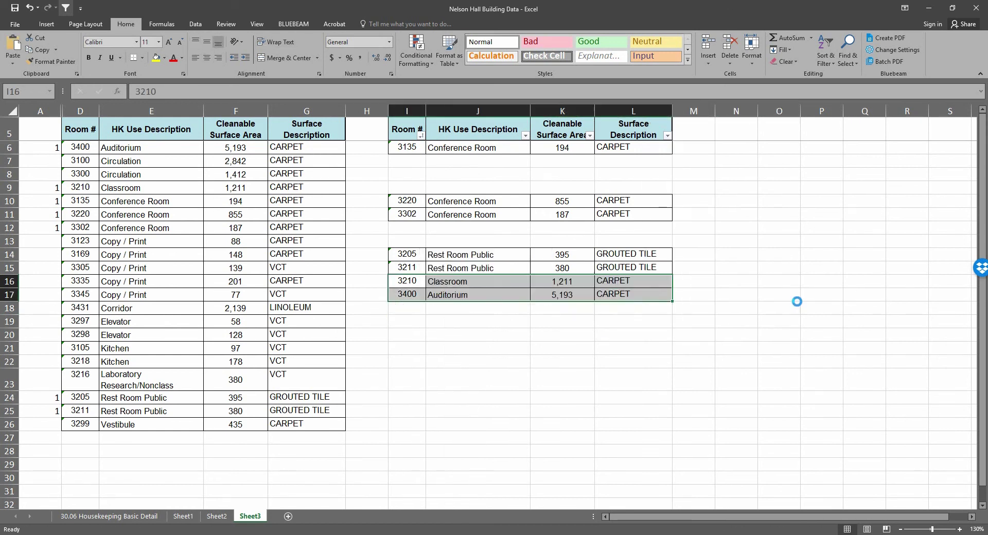
pyautogui.click(795, 306)
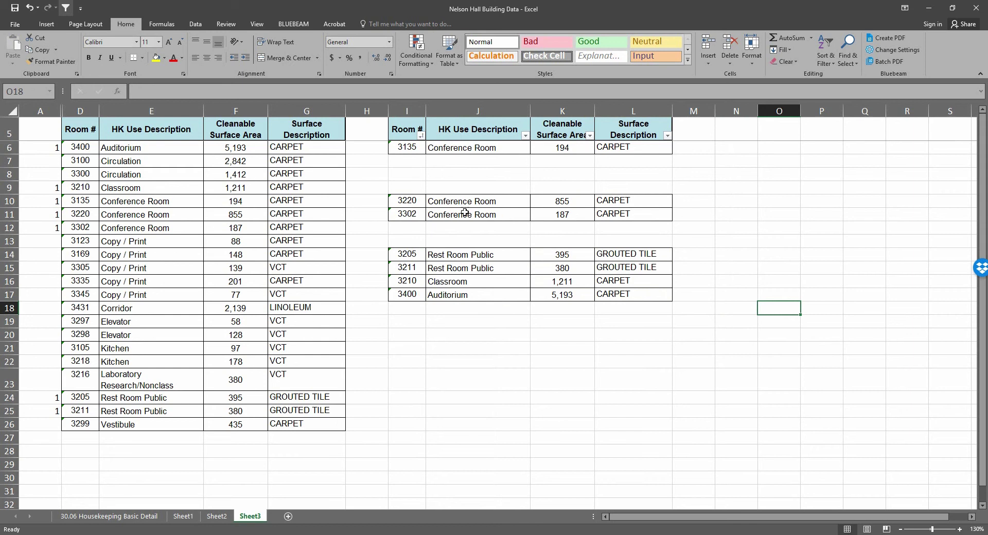
pyautogui.moveTo(411, 147); pyautogui.dragTo(608, 138)
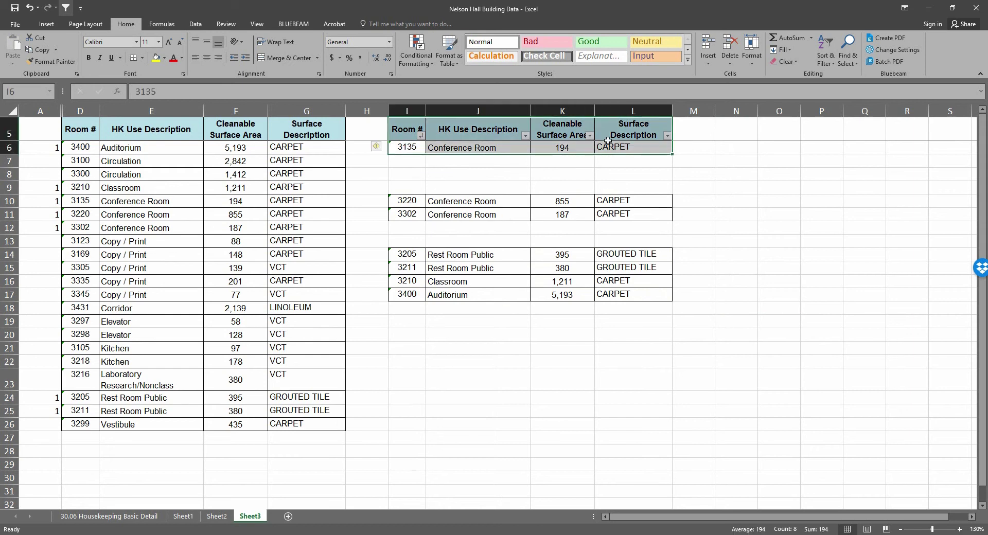
pyautogui.rightClick(608, 138)
pyautogui.click(782, 157)
pyautogui.click(431, 164)
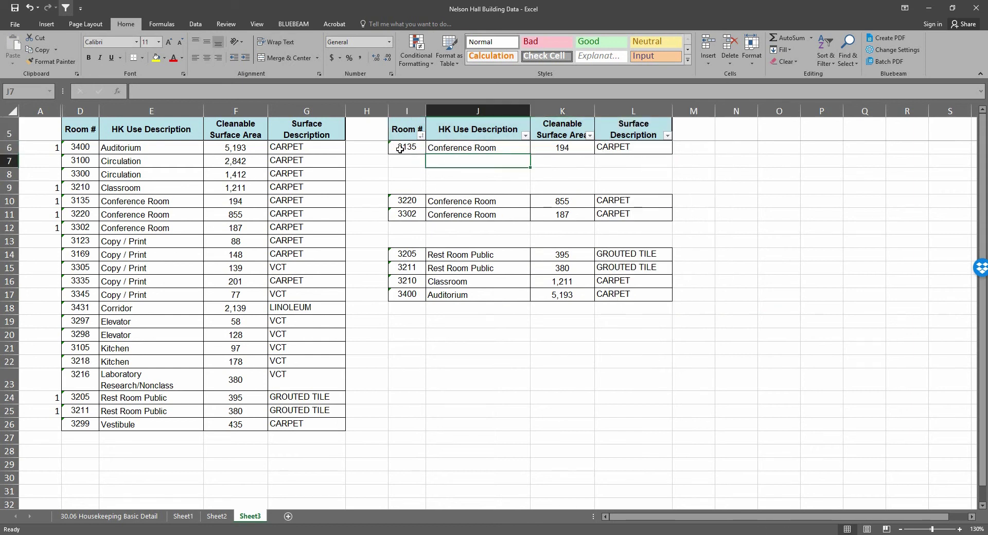
# Step: Move the conference room row, room 3135, down to directly above the rest rooms, starting at cell I13
pyautogui.moveTo(400, 149); pyautogui.dragTo(659, 147)
pyautogui.rightClick(635, 144)
pyautogui.click(651, 161)
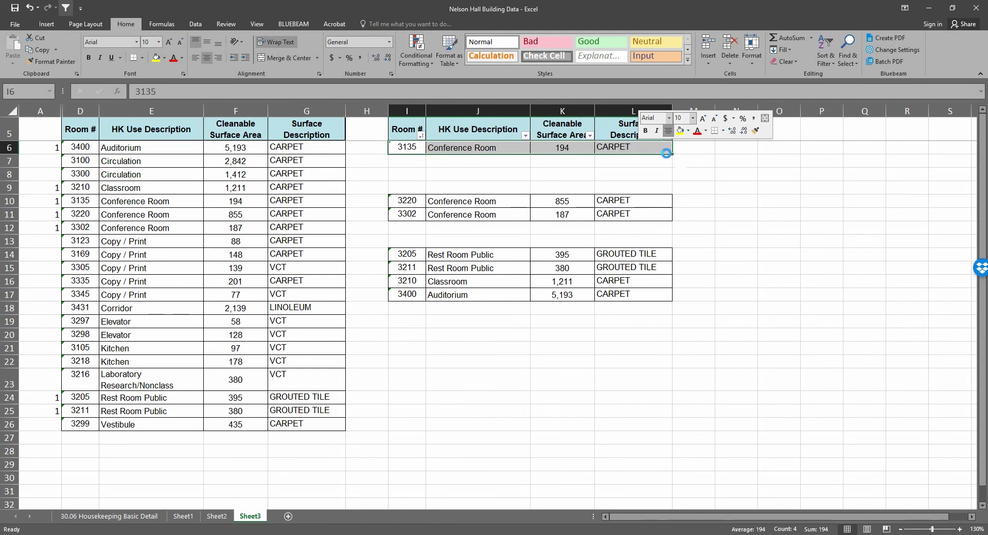
pyautogui.click(414, 230)
pyautogui.rightClick(413, 230)
pyautogui.click(432, 288)
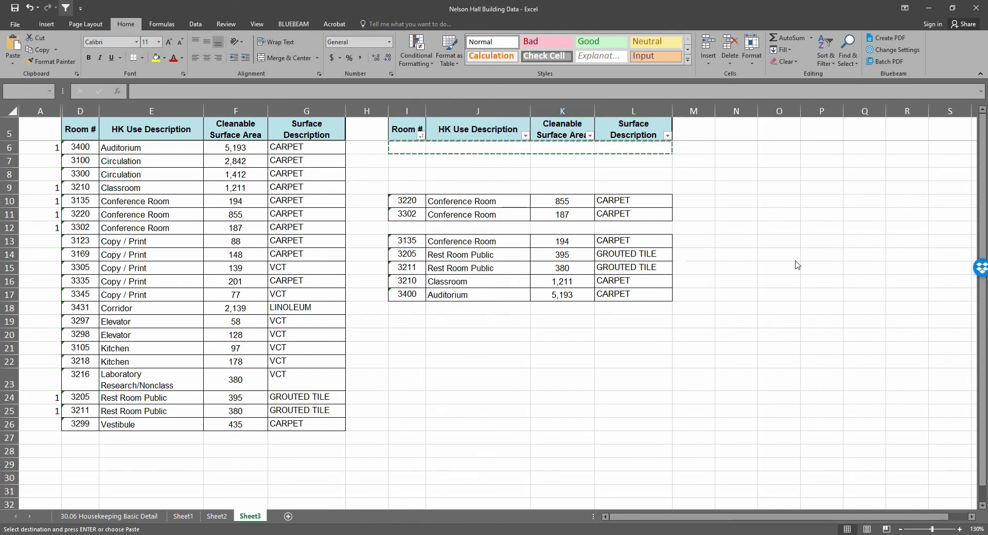
pyautogui.moveTo(416, 204); pyautogui.dragTo(638, 216)
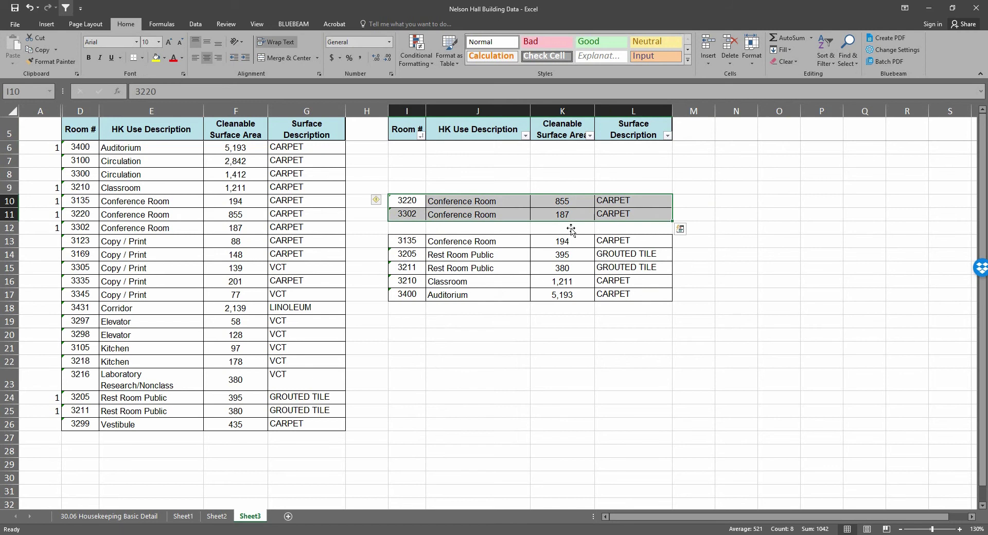
pyautogui.click(821, 254)
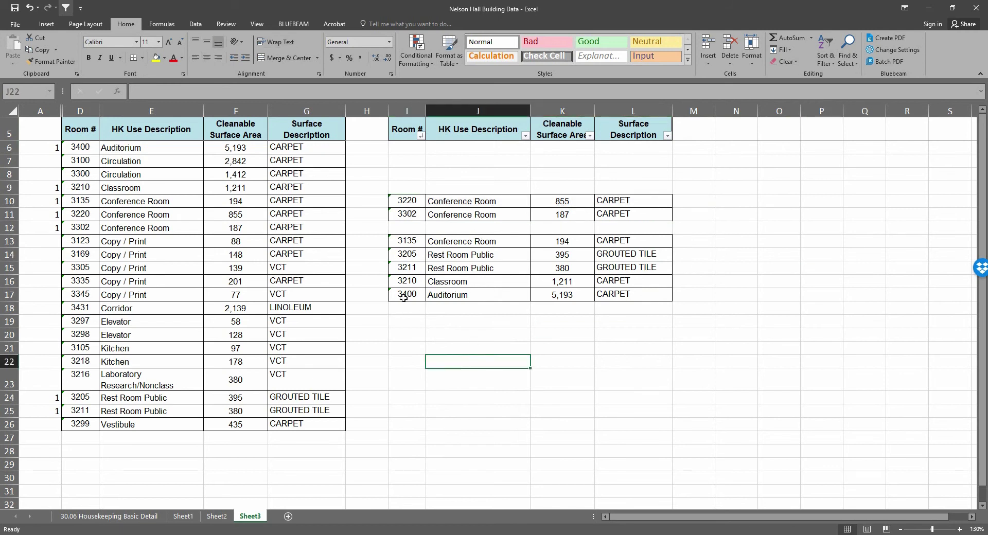
pyautogui.moveTo(404, 295); pyautogui.dragTo(613, 292)
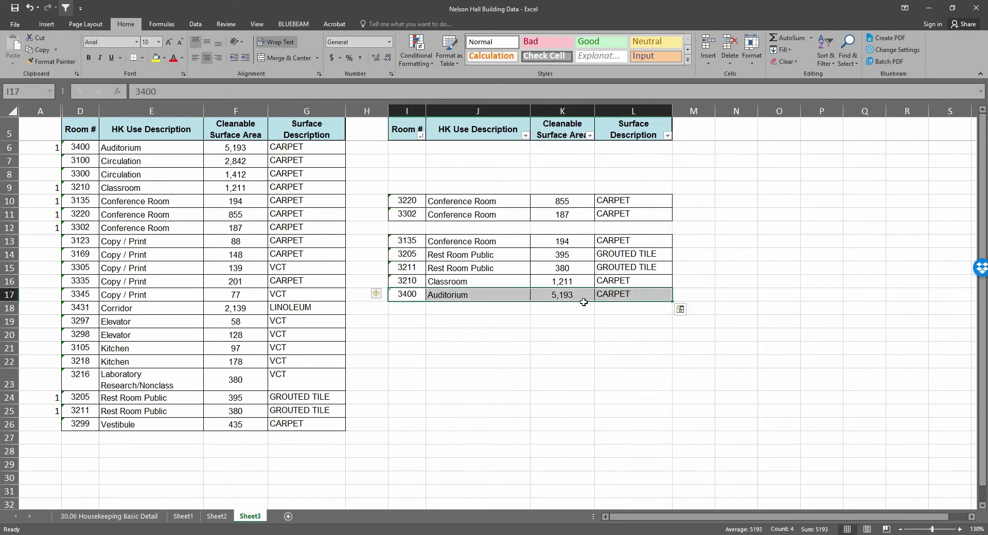
pyautogui.rightClick(537, 295)
pyautogui.click(562, 312)
# Step: Move conference rooms 3220 and 3302 out of the ordered list to below the building data, starting at cell D29
pyautogui.moveTo(401, 202); pyautogui.dragTo(648, 211)
pyautogui.rightClick(648, 211)
pyautogui.click(673, 229)
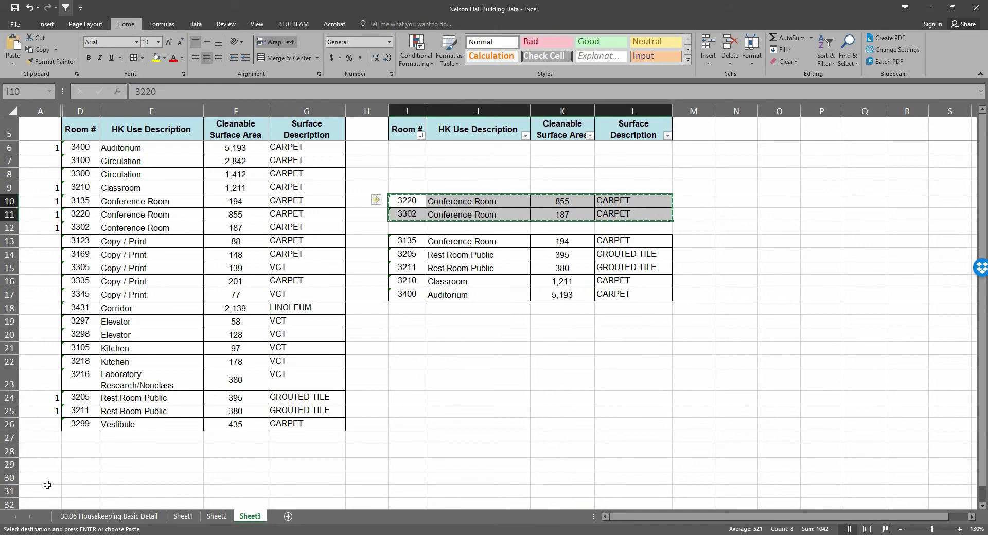
pyautogui.rightClick(85, 462)
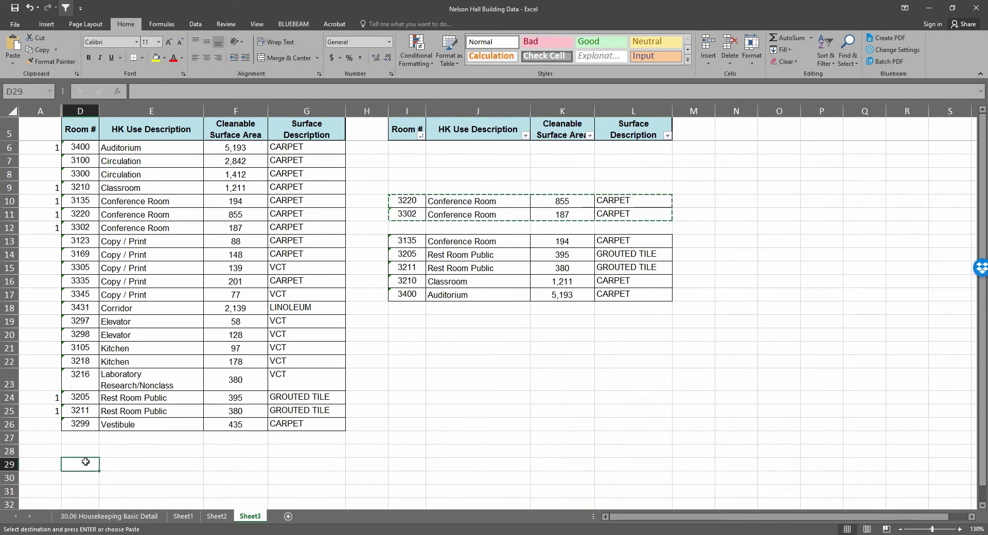
pyautogui.click(107, 288)
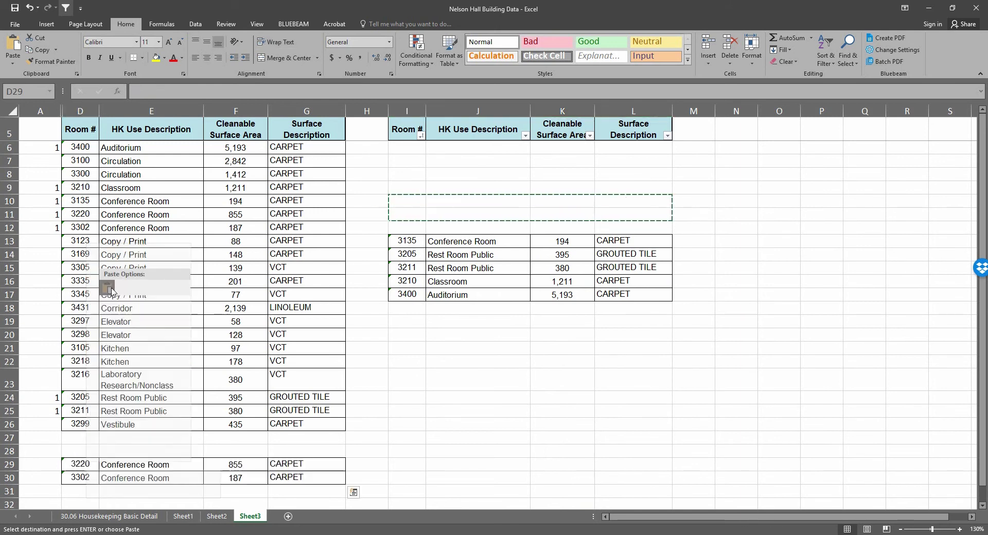
pyautogui.press('Escape')
pyautogui.click(561, 383)
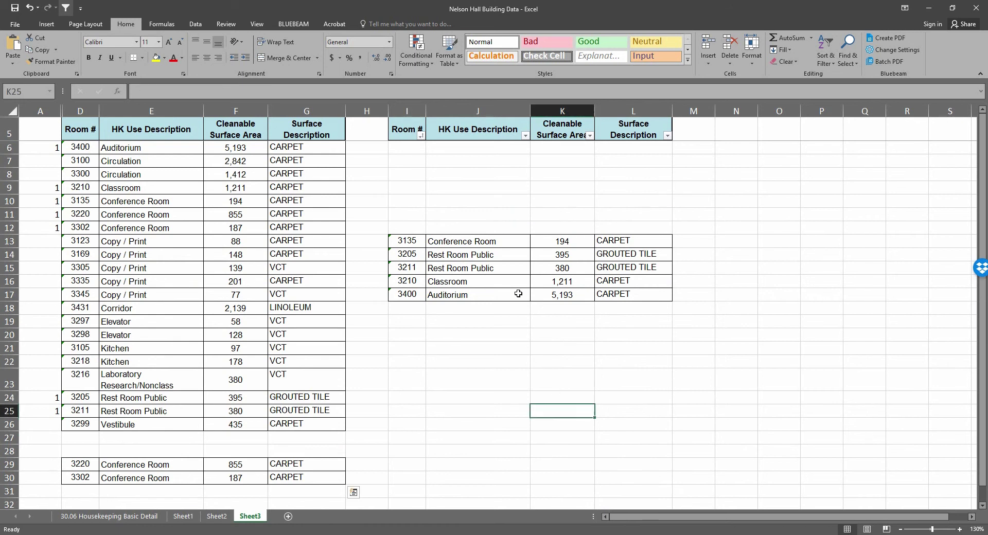
# Step: Copy the room numbers and HK use descriptions of the five ordered rooms, cells I13 to J17
pyautogui.moveTo(415, 242); pyautogui.dragTo(664, 296)
pyautogui.click(772, 275)
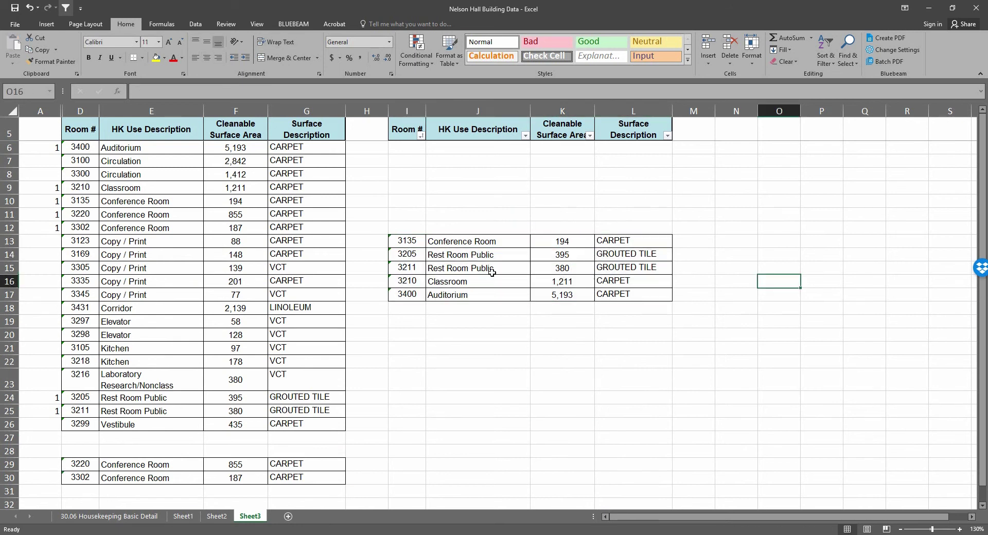
pyautogui.moveTo(403, 241); pyautogui.dragTo(454, 294)
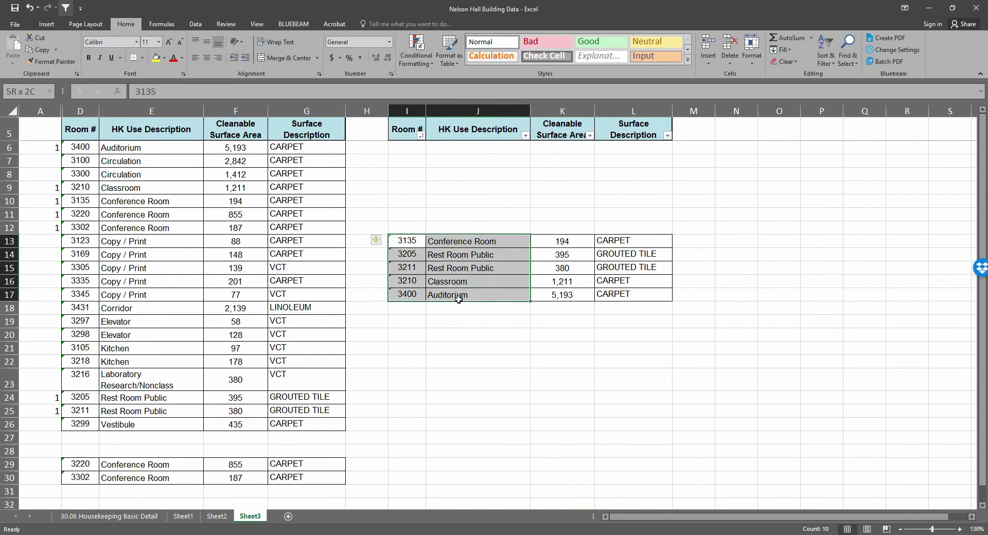
pyautogui.rightClick(455, 296)
pyautogui.click(478, 313)
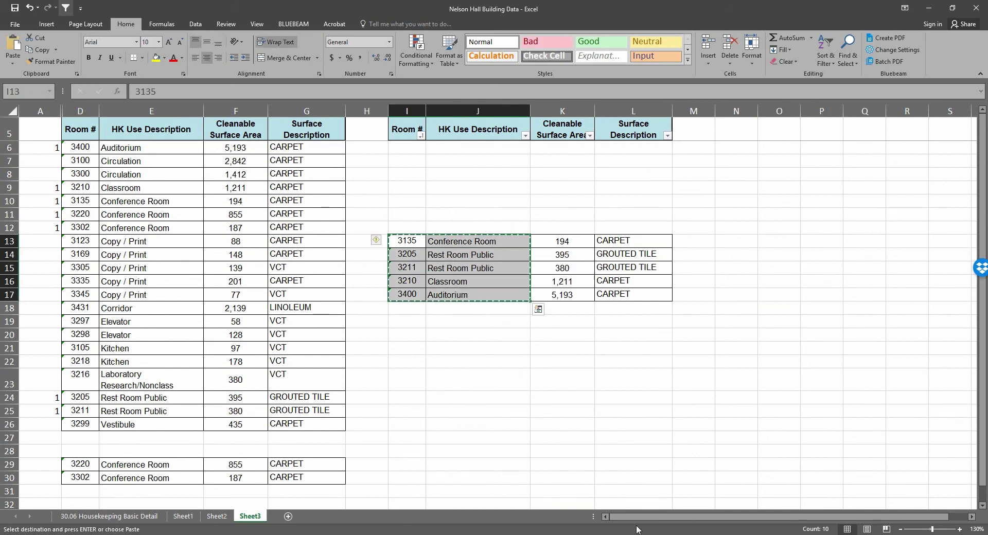
# Step: Switch to the work schedule template and paste the copied rooms as values into its Daily Work Schedule Spaces, starting at Space ID cell F16
pyautogui.hotkey('alt', 'Tab')
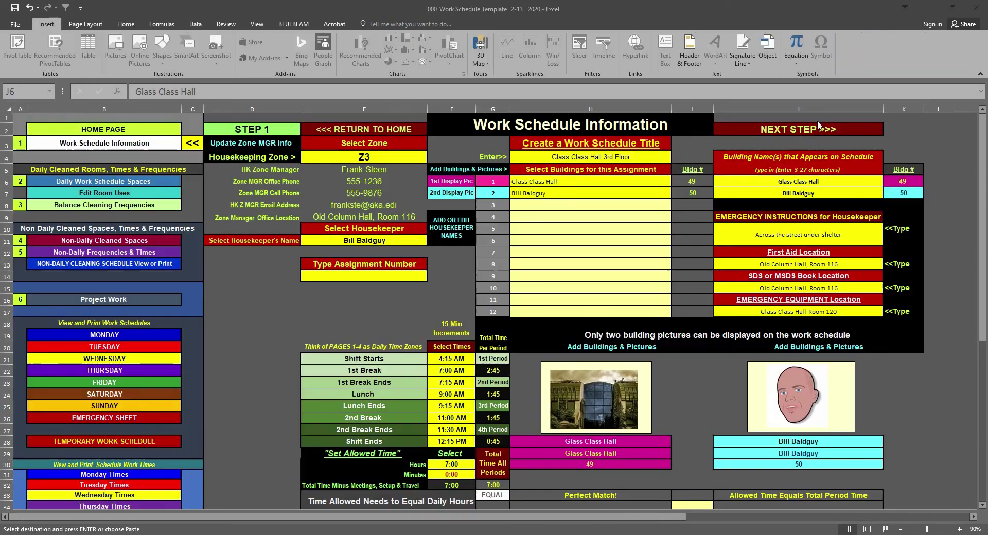
pyautogui.click(791, 132)
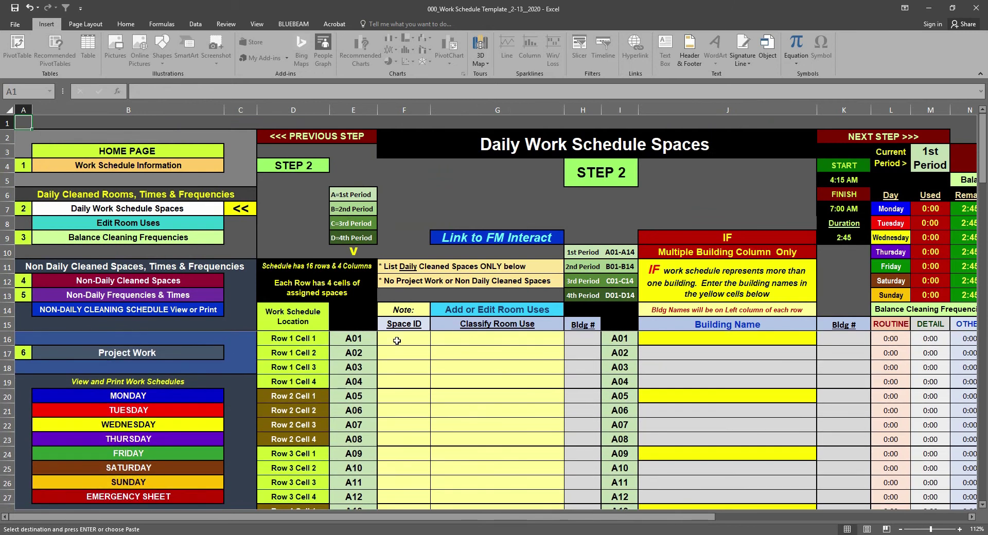
pyautogui.rightClick(397, 341)
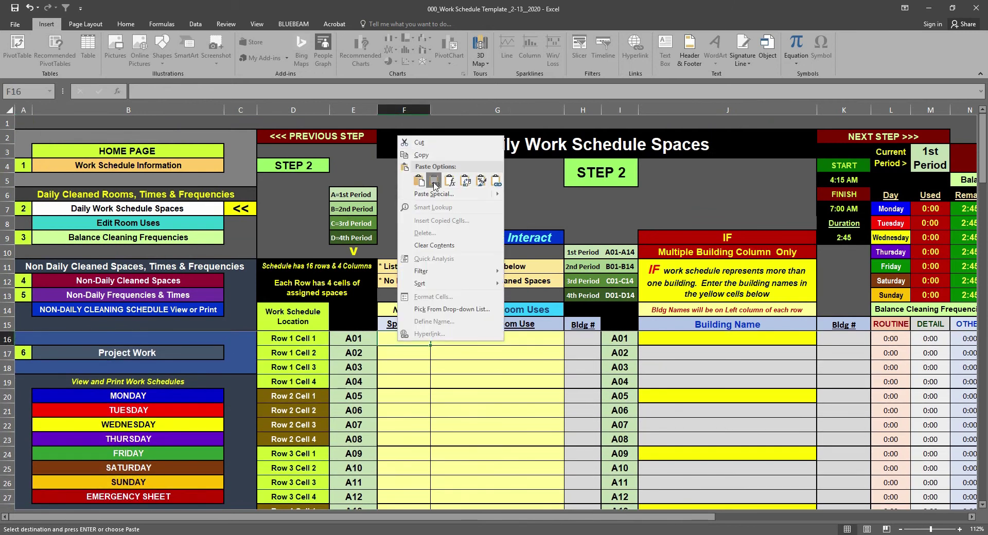
pyautogui.click(433, 180)
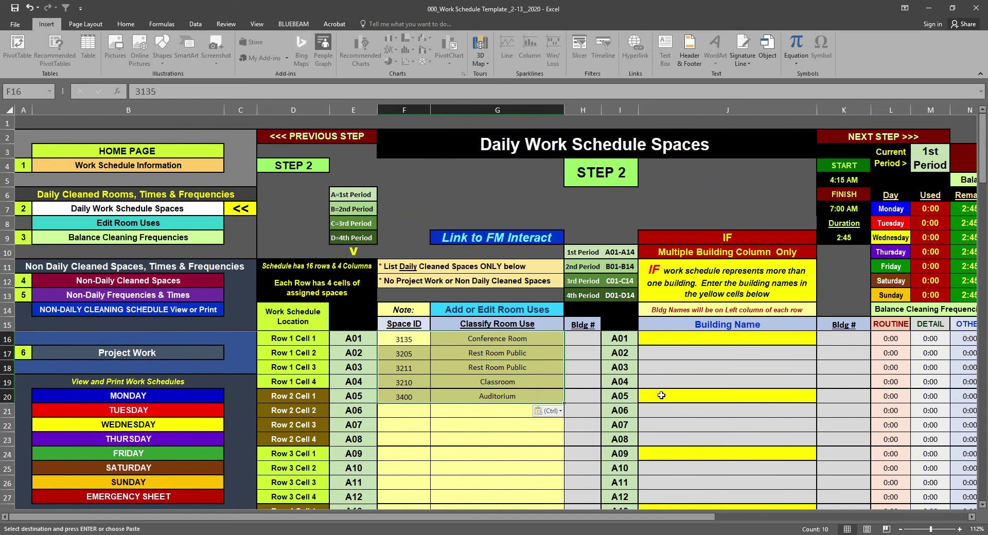
pyautogui.click(525, 395)
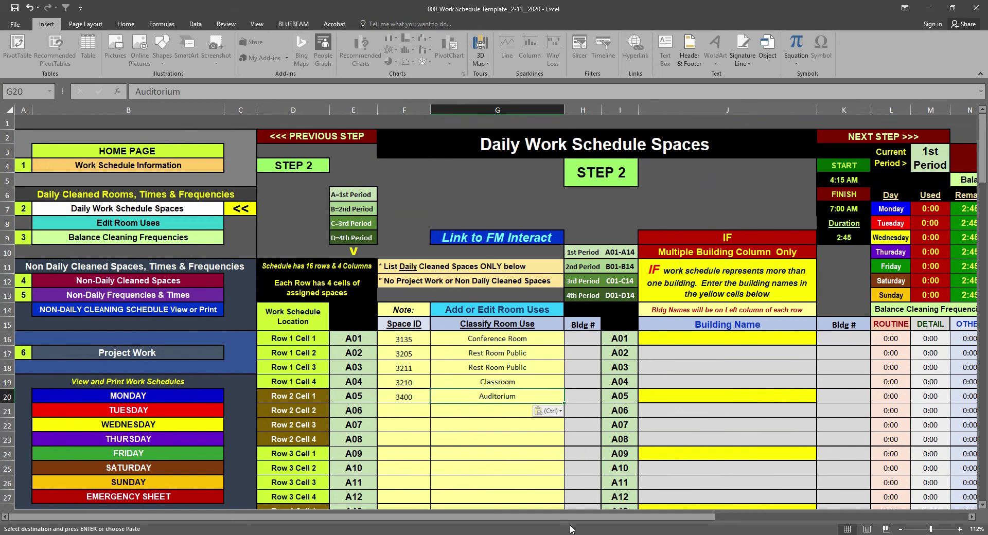
# Step: Advance to the Balance Cleaning Frequencies step of the work schedule template
pyautogui.click(889, 137)
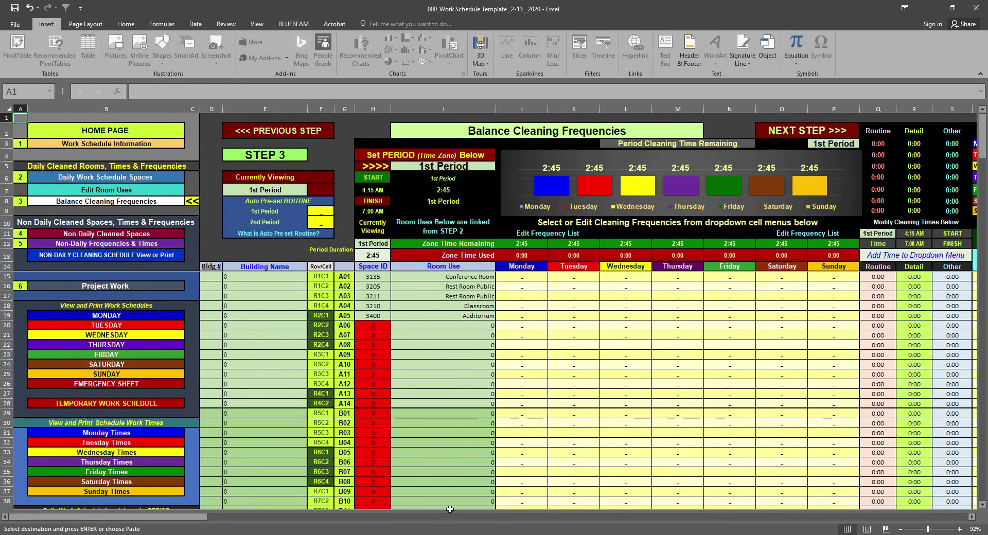
pyautogui.click(971, 517)
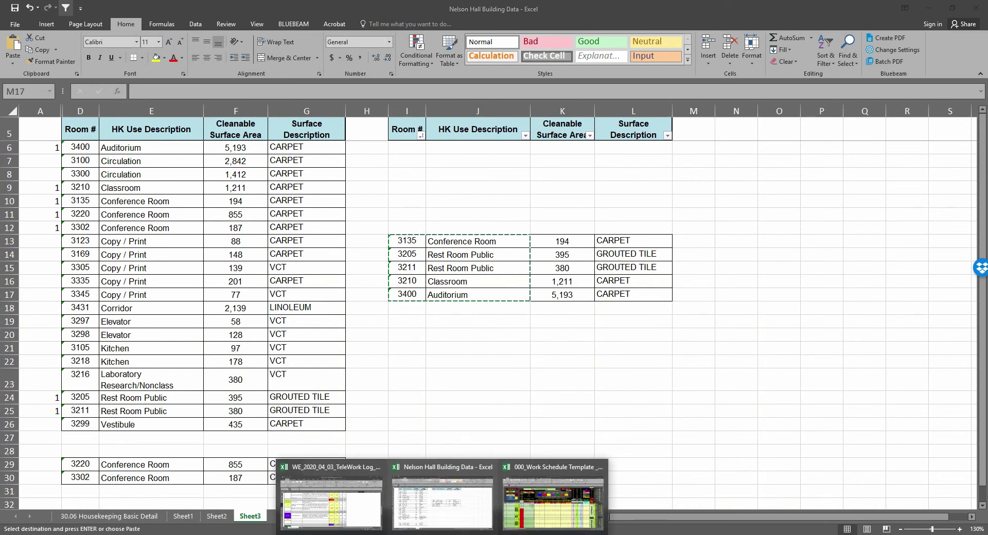
pyautogui.click(560, 510)
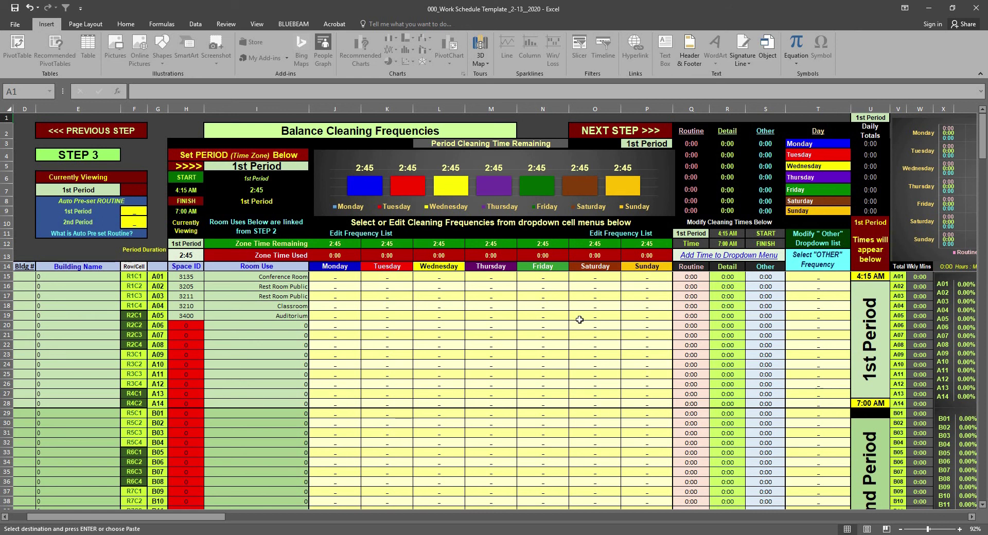
# Step: Set the cleaning times of rest room 3205 to 0:30 for Routine and 0:45 for Detail
pyautogui.click(698, 285)
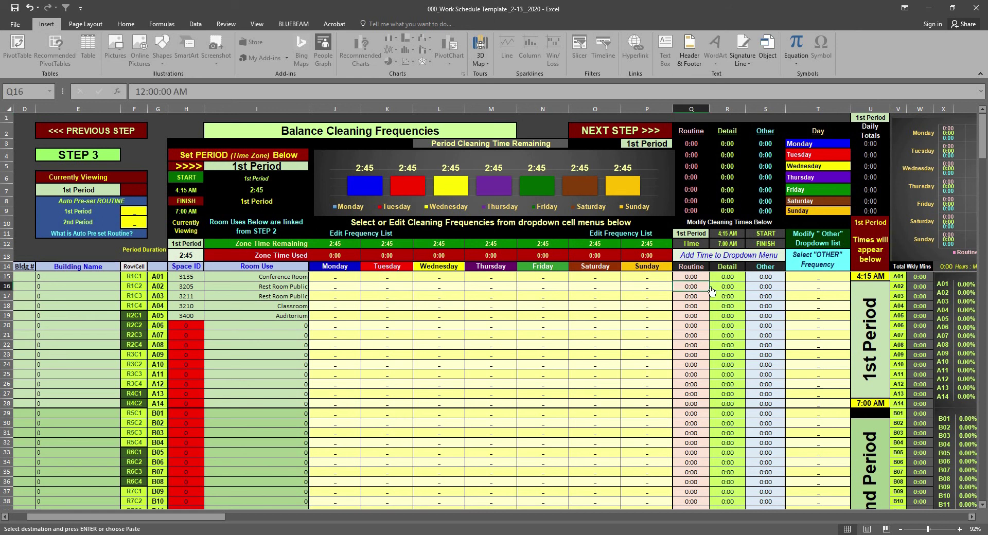
pyautogui.click(714, 286)
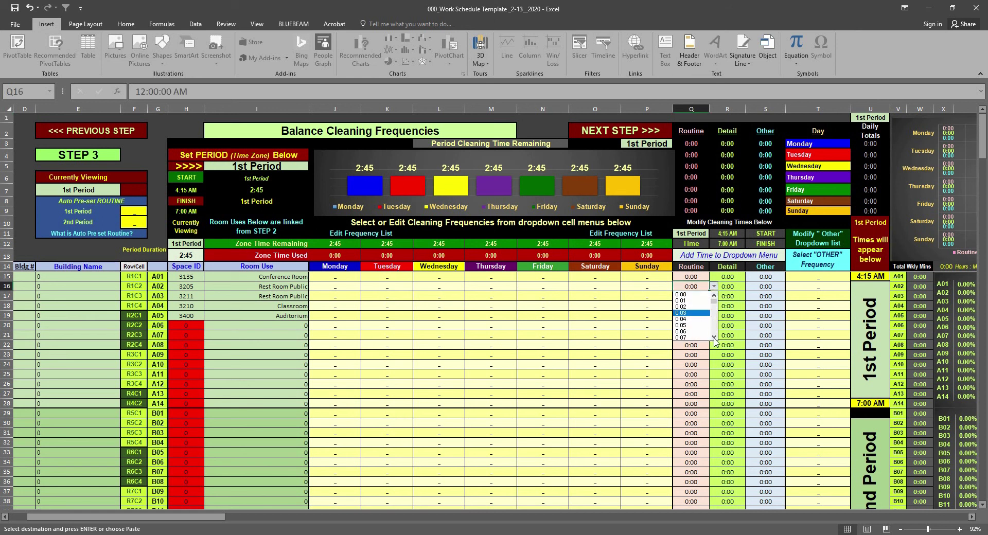
pyautogui.scroll(-8, 714, 329)
pyautogui.click(692, 335)
pyautogui.click(728, 286)
pyautogui.click(750, 286)
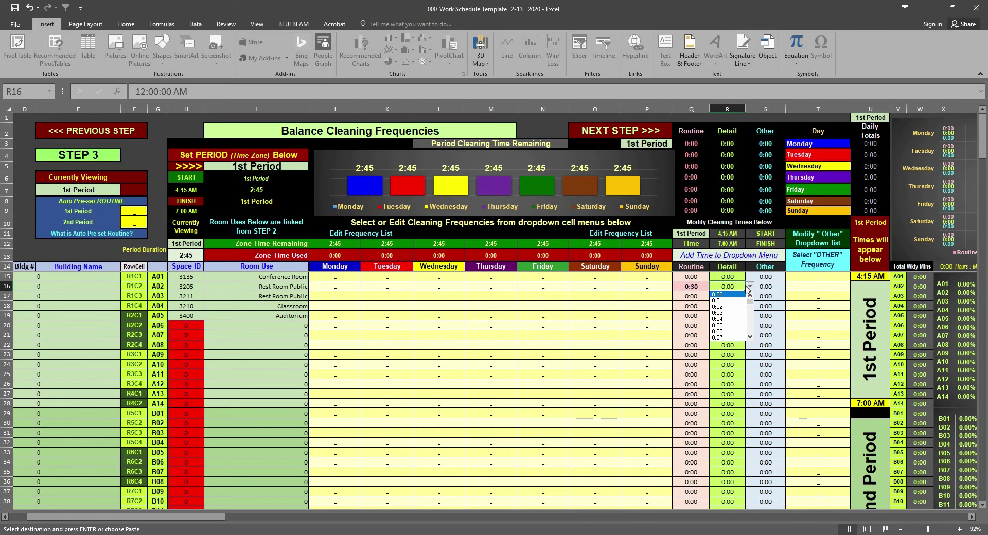
pyautogui.moveTo(750, 303); pyautogui.dragTo(750, 320)
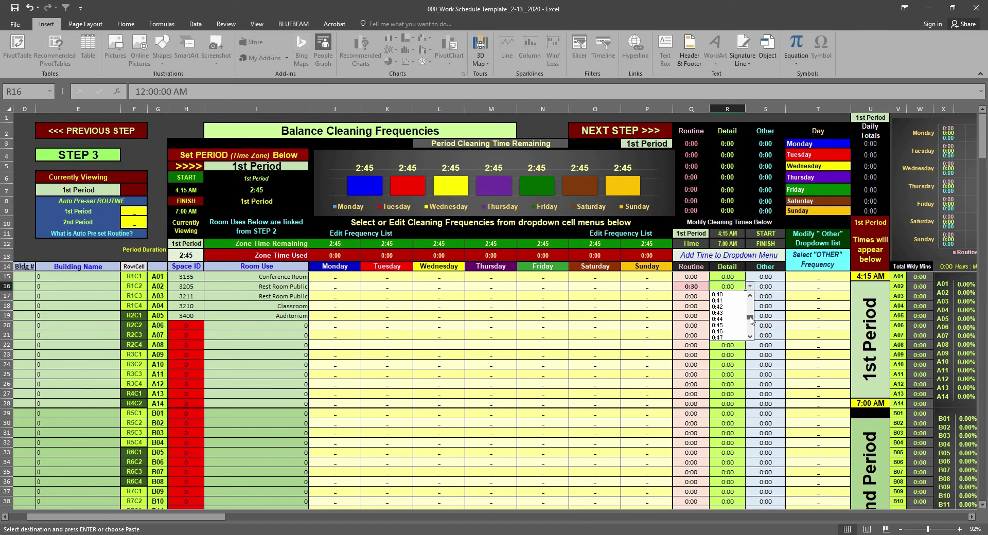
pyautogui.click(730, 325)
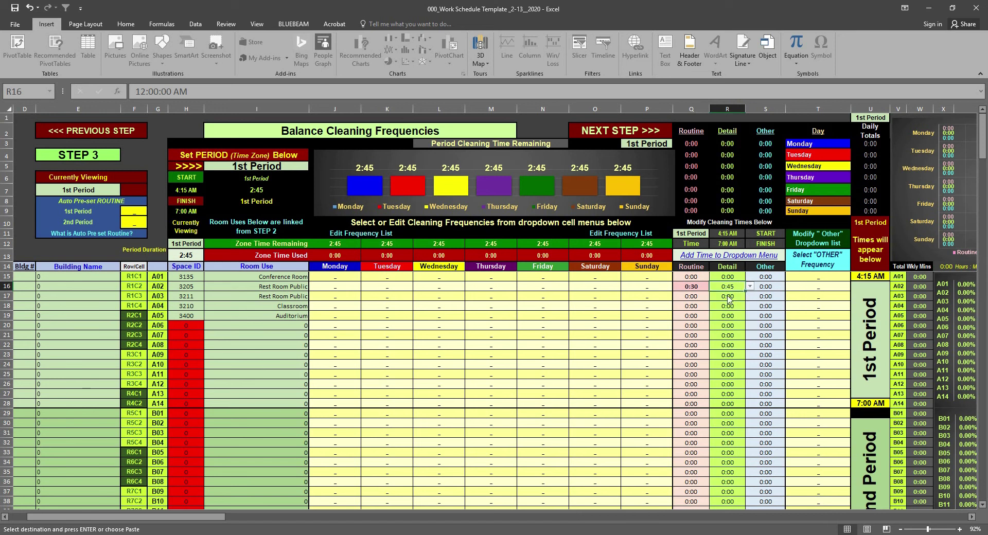
# Step: Copy the Routine and Detail times of rest room 3205 and paste them as values for rest room 3211
pyautogui.moveTo(685, 290); pyautogui.dragTo(735, 288)
pyautogui.rightClick(674, 295)
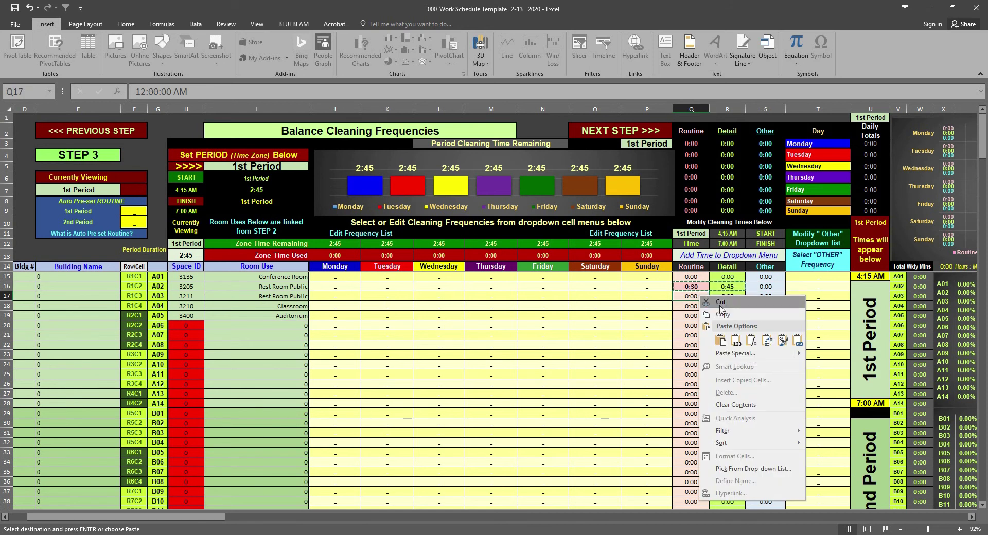
pyautogui.click(736, 341)
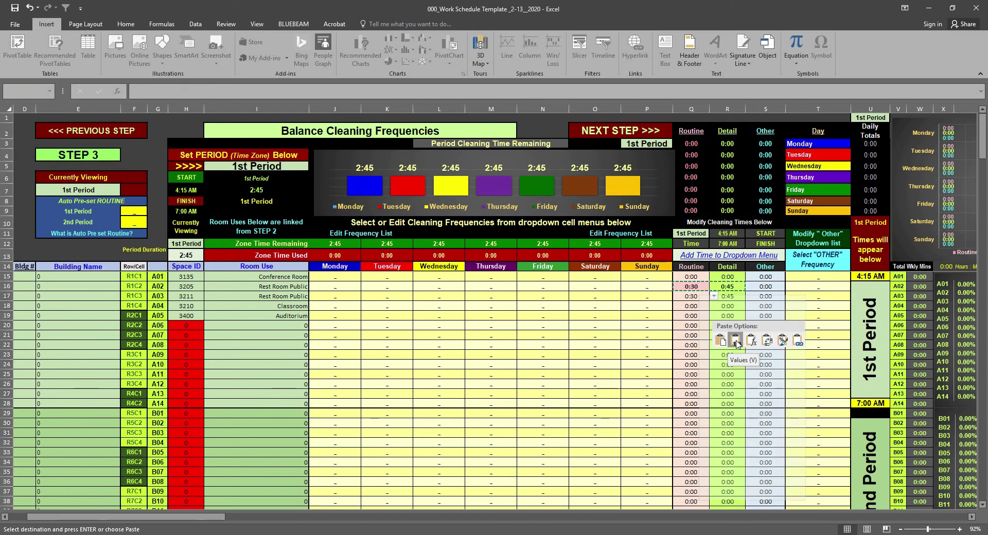
pyautogui.click(736, 340)
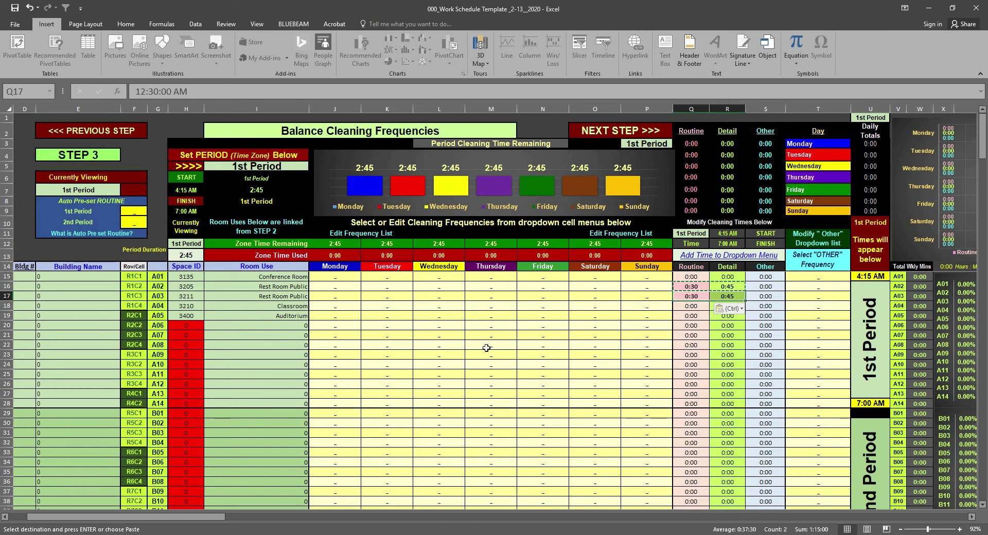
pyautogui.click(607, 316)
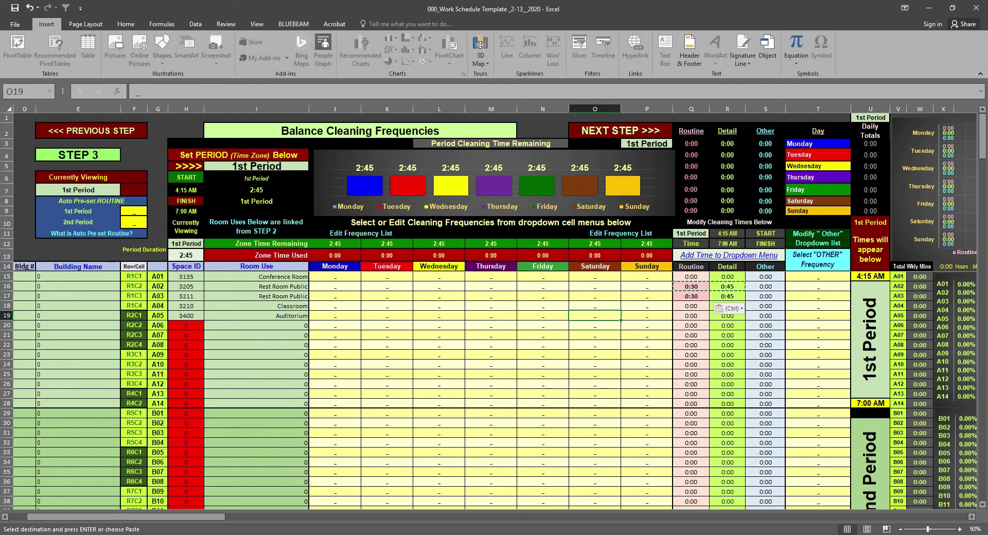
# Step: Set the cleaning times of classroom 3210 to 0:20 for Routine and 0:30 for Detail
pyautogui.hotkey('ctrl', 'Tab')
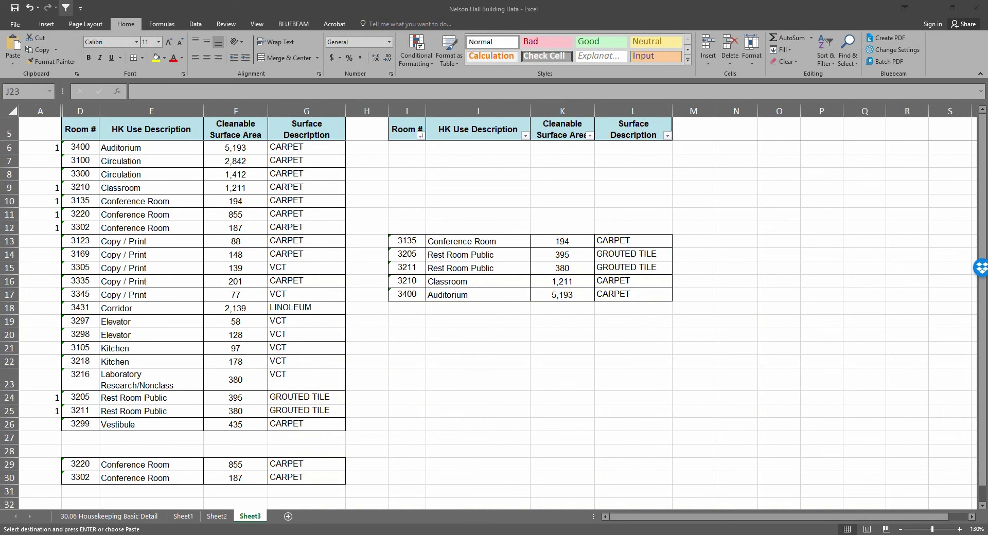
pyautogui.hotkey('ctrl', 'Tab')
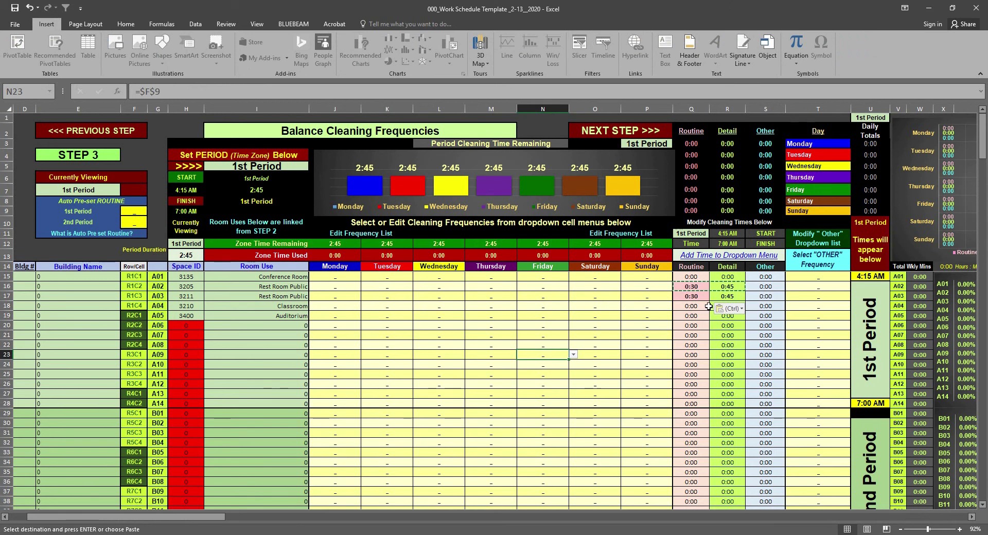
pyautogui.click(709, 306)
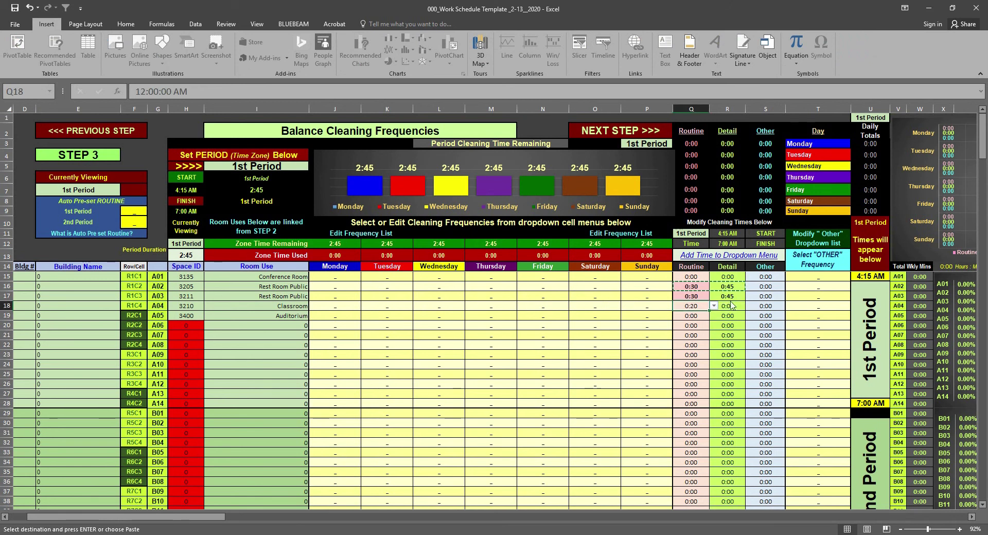
pyautogui.click(733, 305)
pyautogui.click(749, 308)
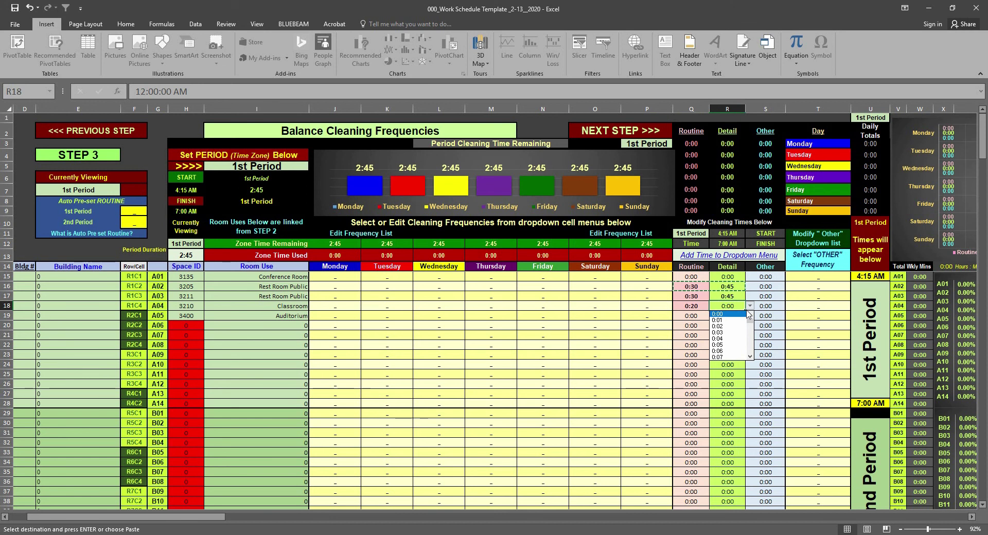
pyautogui.click(750, 358)
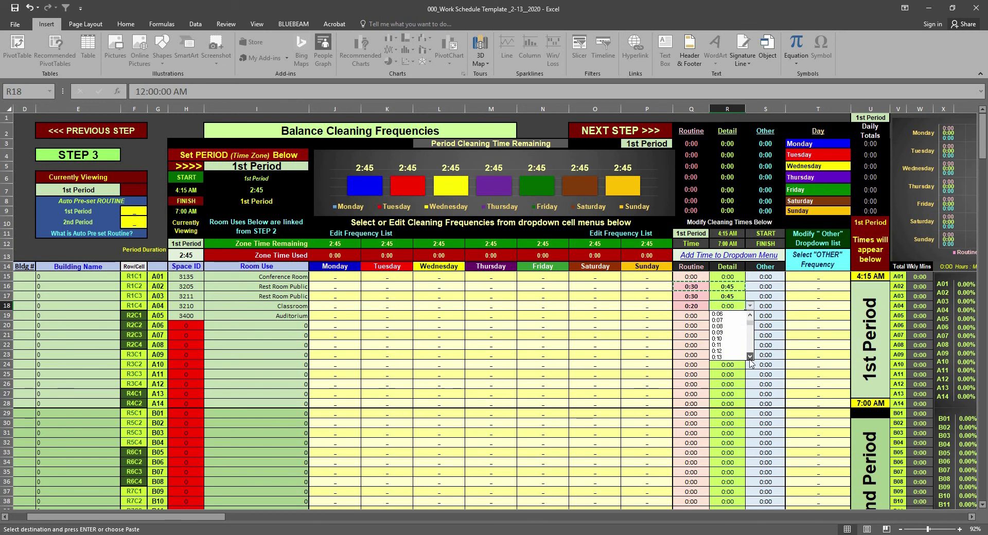
pyautogui.click(750, 358)
pyautogui.click(750, 358)
pyautogui.click(732, 357)
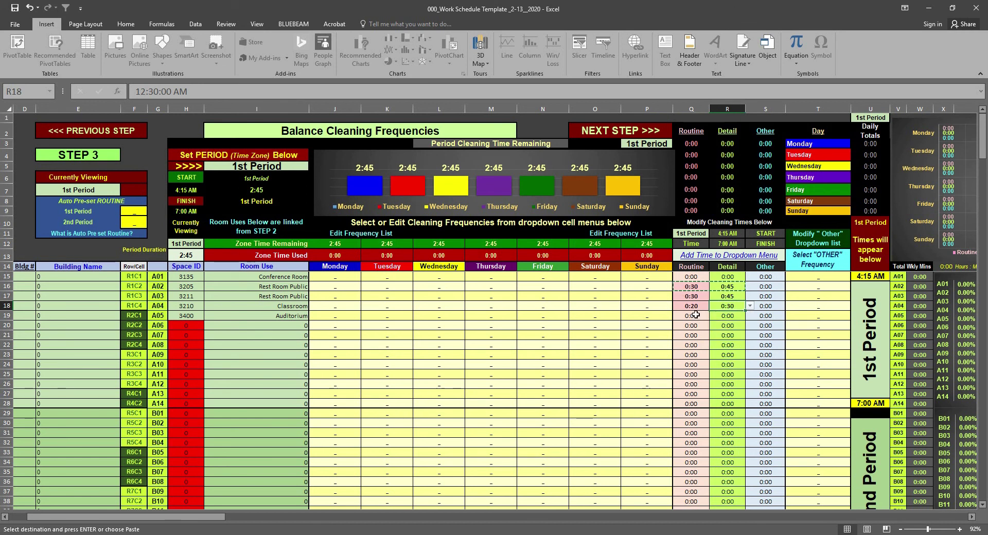
# Step: Set the cleaning times of auditorium 3400 to 0:35 for Routine and 1:00 for Detail
pyautogui.click(698, 318)
pyautogui.click(714, 316)
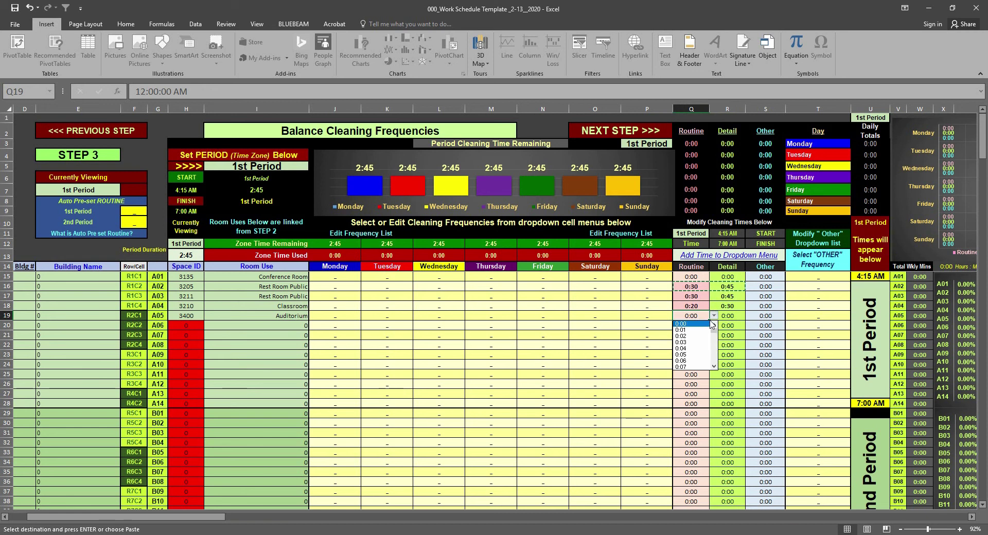
pyautogui.click(714, 365)
pyautogui.moveTo(716, 367); pyautogui.dragTo(716, 368)
pyautogui.click(716, 368)
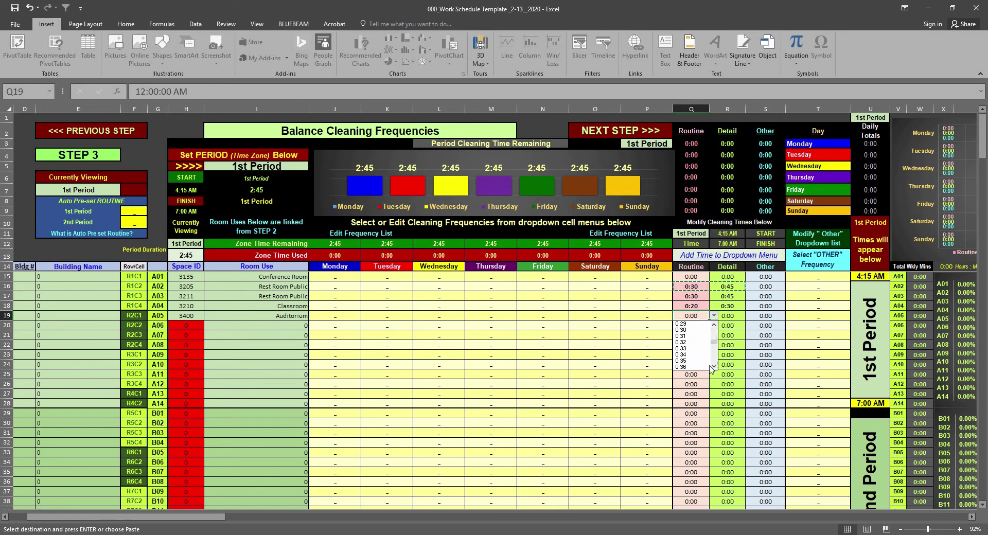
pyautogui.click(709, 366)
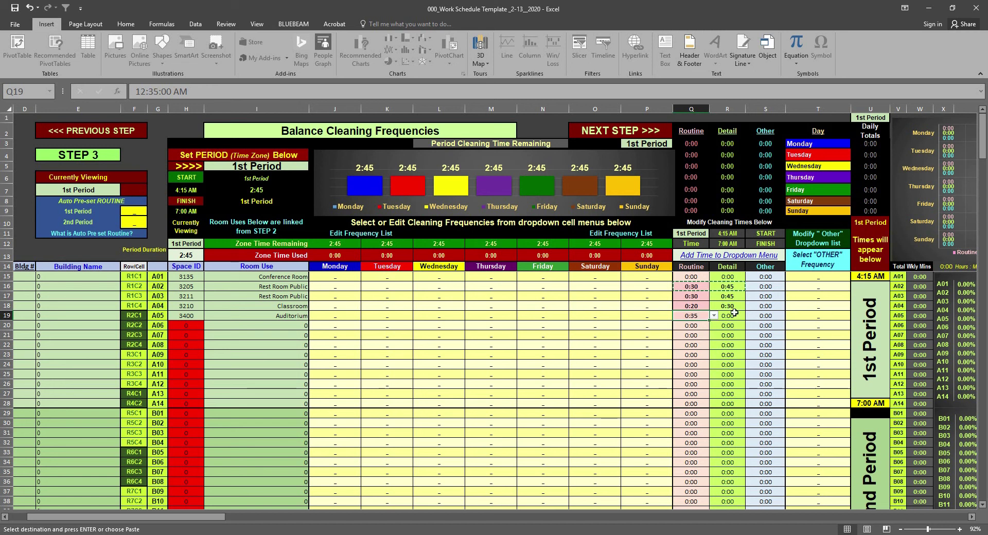
pyautogui.click(736, 317)
pyautogui.click(750, 315)
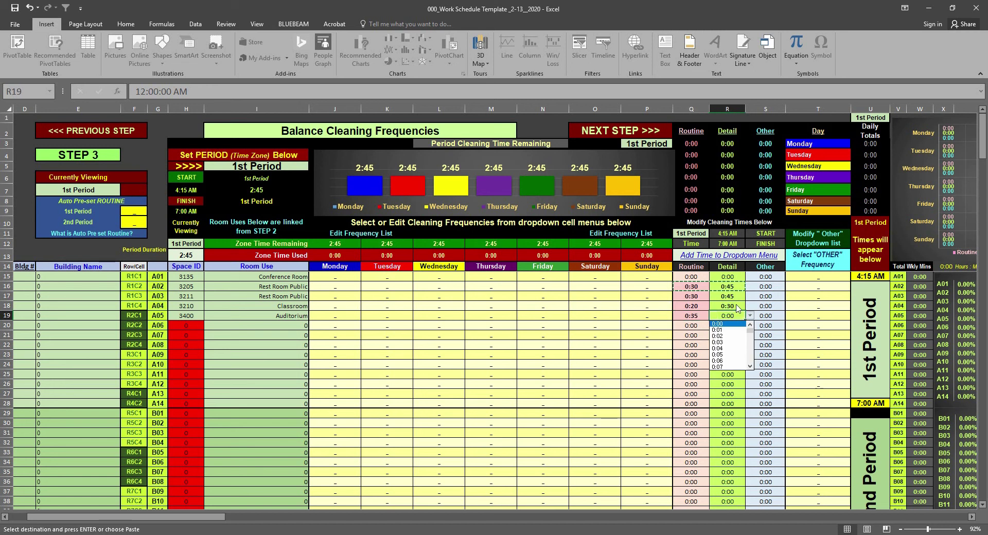
pyautogui.moveTo(750, 332); pyautogui.dragTo(749, 358)
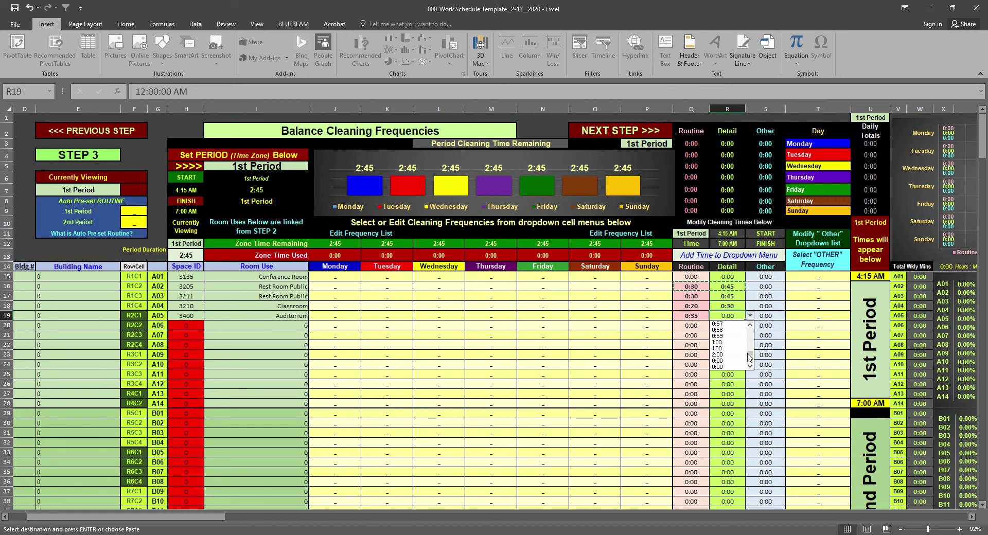
pyautogui.click(729, 342)
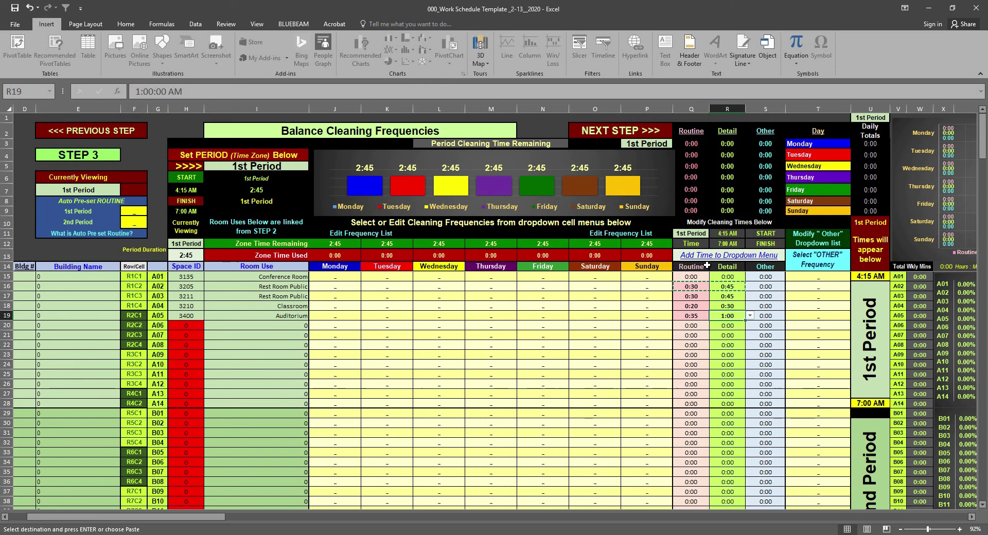
# Step: Set the cleaning times of conference room 3135 to 0:05 for Routine and 0:15 for Detail
pyautogui.click(694, 275)
pyautogui.click(714, 277)
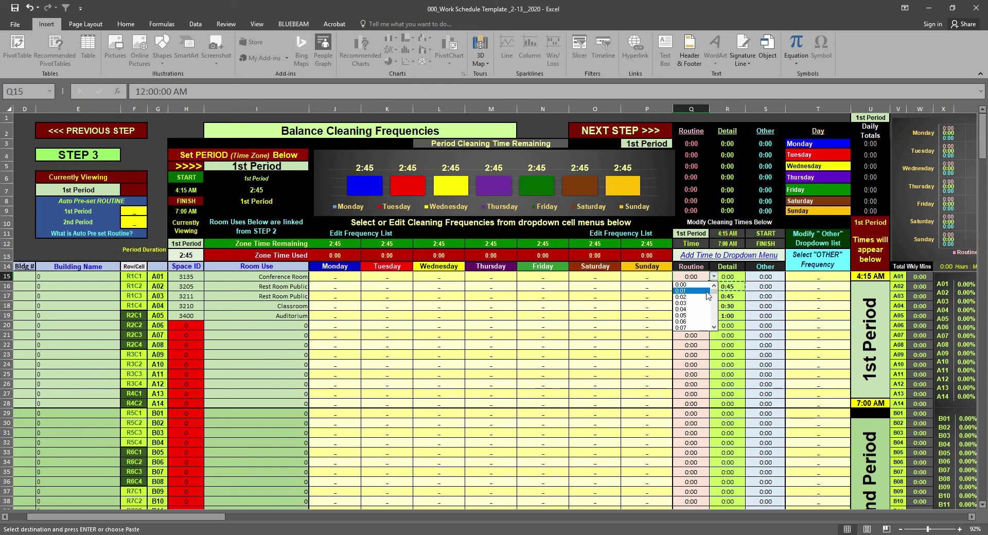
pyautogui.click(705, 316)
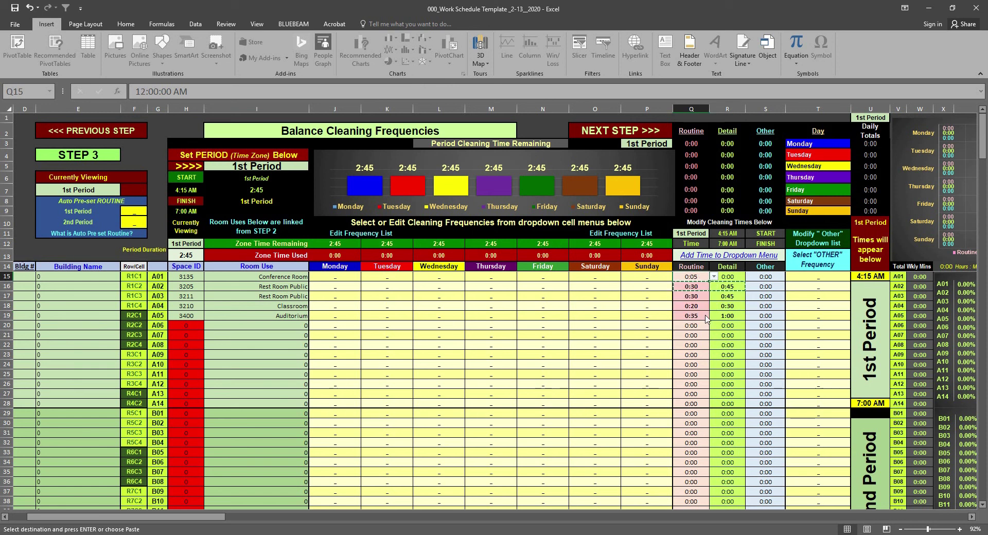
pyautogui.click(731, 276)
pyautogui.click(749, 277)
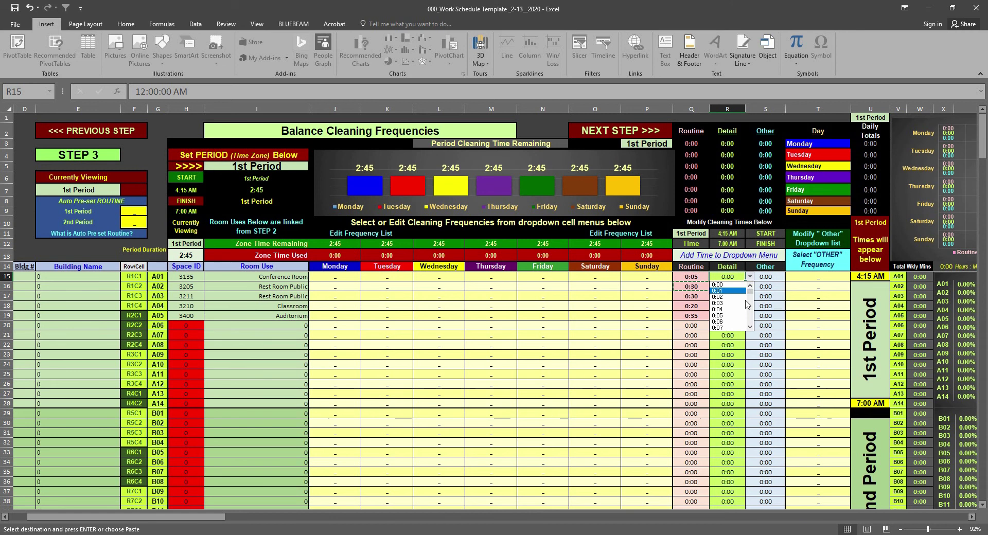
pyautogui.click(745, 329)
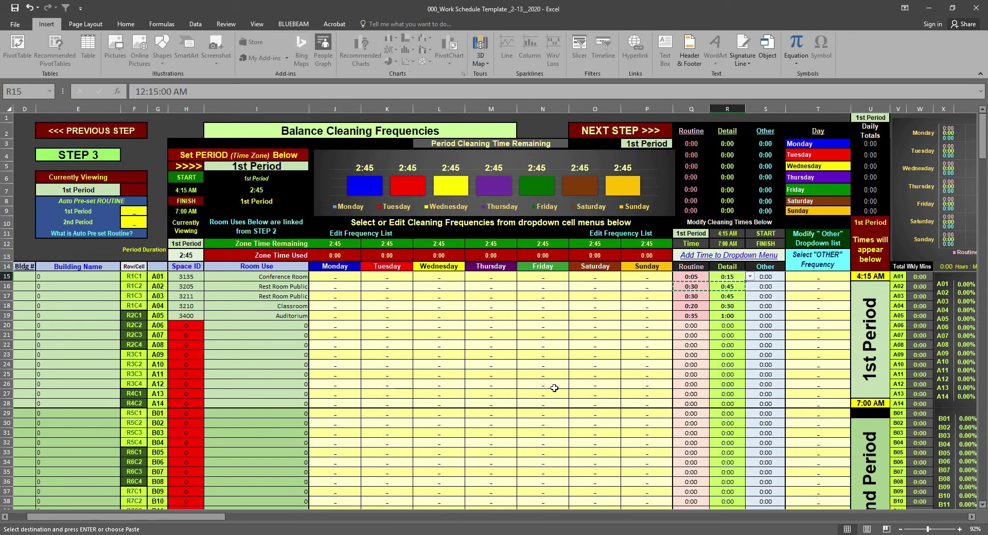
# Step: Set the Monday and Tuesday cleaning frequencies of conference room 3135 to ROUTINE
pyautogui.click(328, 276)
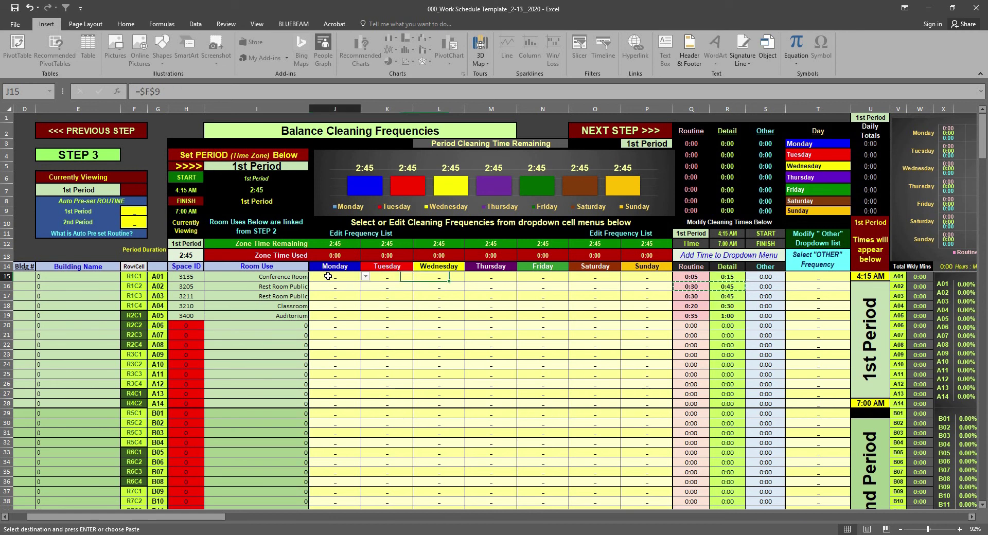
pyautogui.click(365, 277)
pyautogui.moveTo(366, 288)
pyautogui.mouseDown()
pyautogui.moveTo(366, 312)
pyautogui.moveTo(366, 291)
pyautogui.mouseUp()
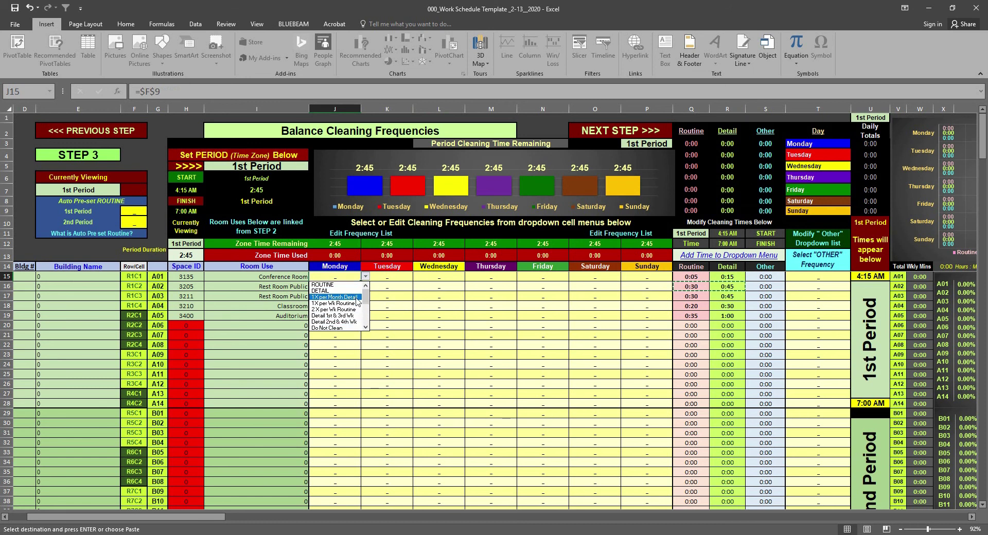
pyautogui.click(330, 285)
pyautogui.click(388, 278)
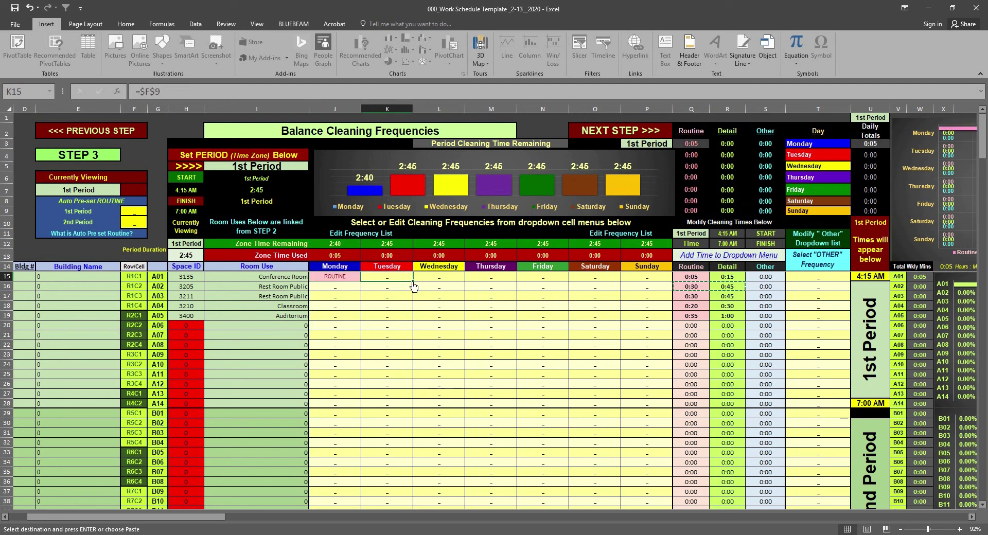
pyautogui.click(418, 277)
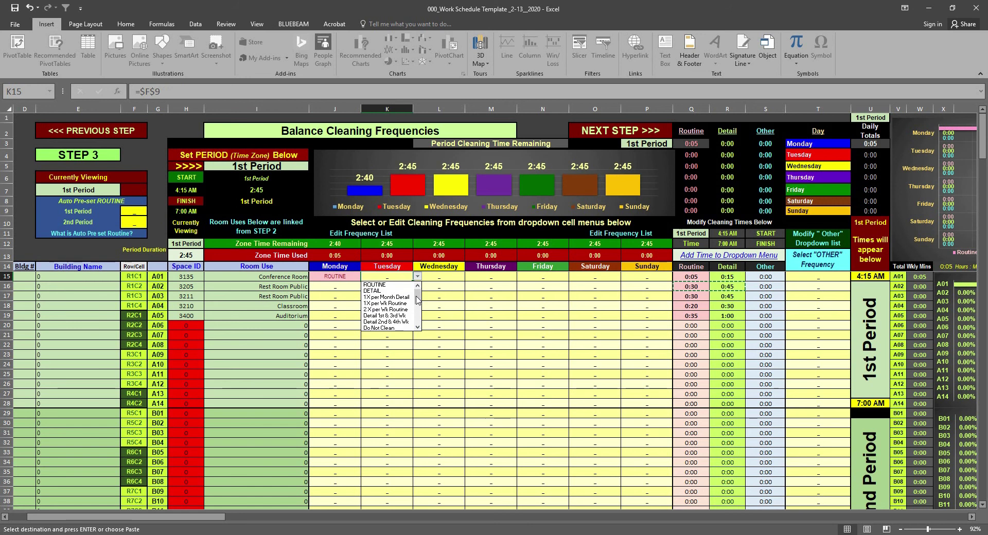
pyautogui.click(375, 284)
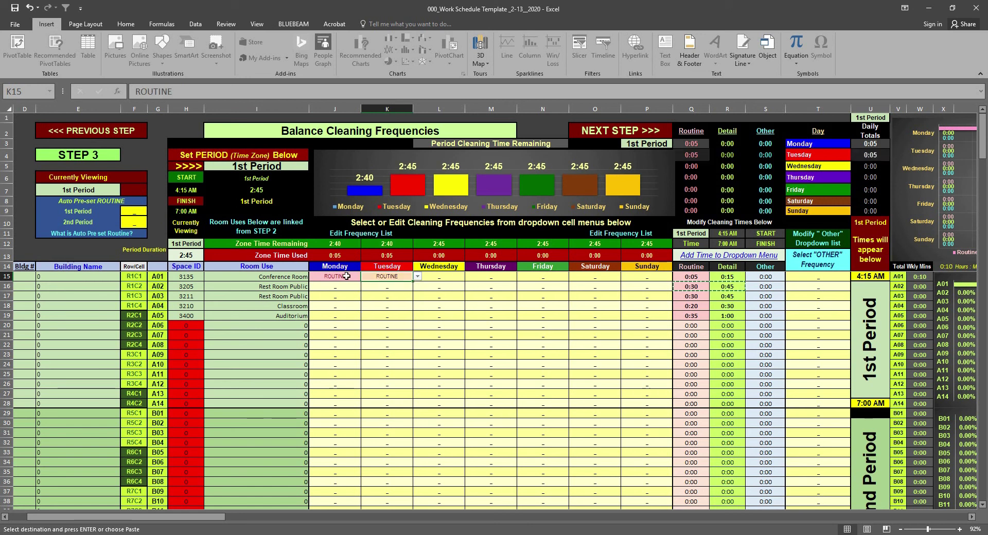
# Step: Copy conference room 3135's Monday and Tuesday frequencies and paste them as values into Wednesday and Thursday
pyautogui.click(346, 276)
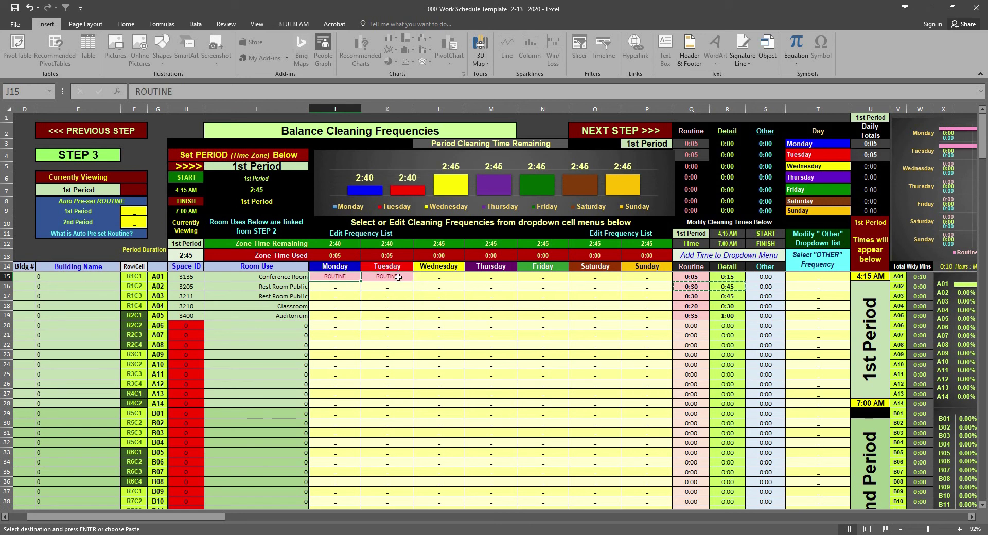
pyautogui.moveTo(398, 278); pyautogui.dragTo(399, 278)
pyautogui.rightClick(400, 278)
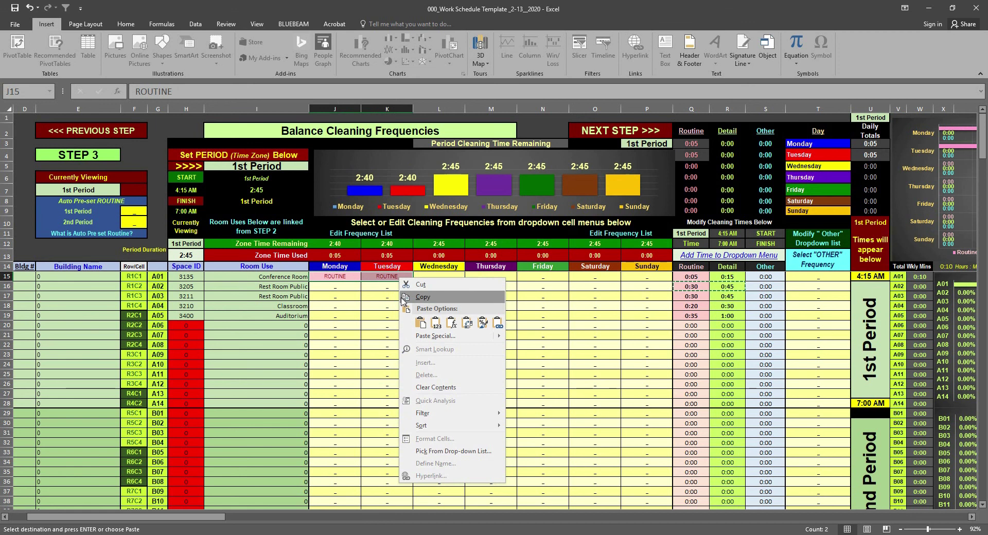
pyautogui.click(417, 297)
pyautogui.rightClick(421, 276)
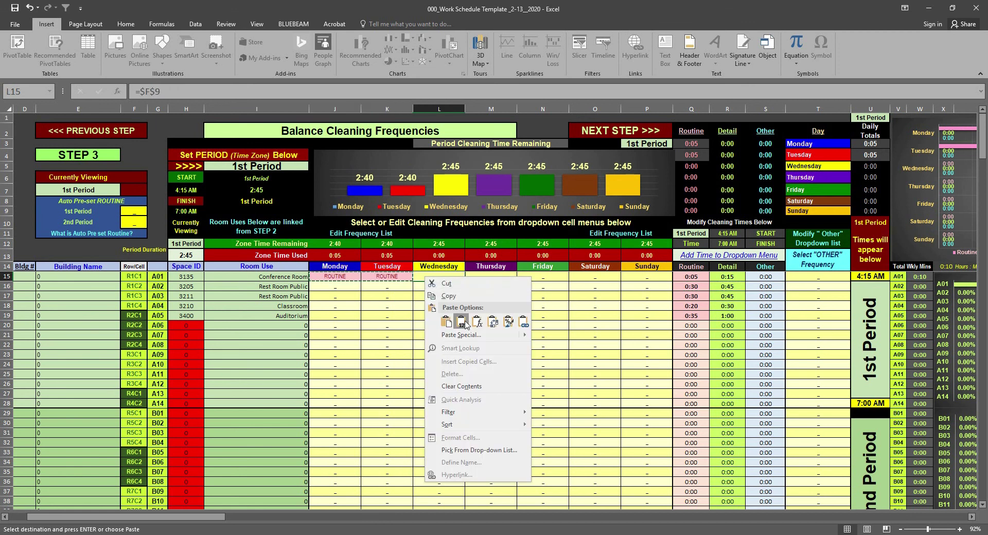
pyautogui.click(456, 325)
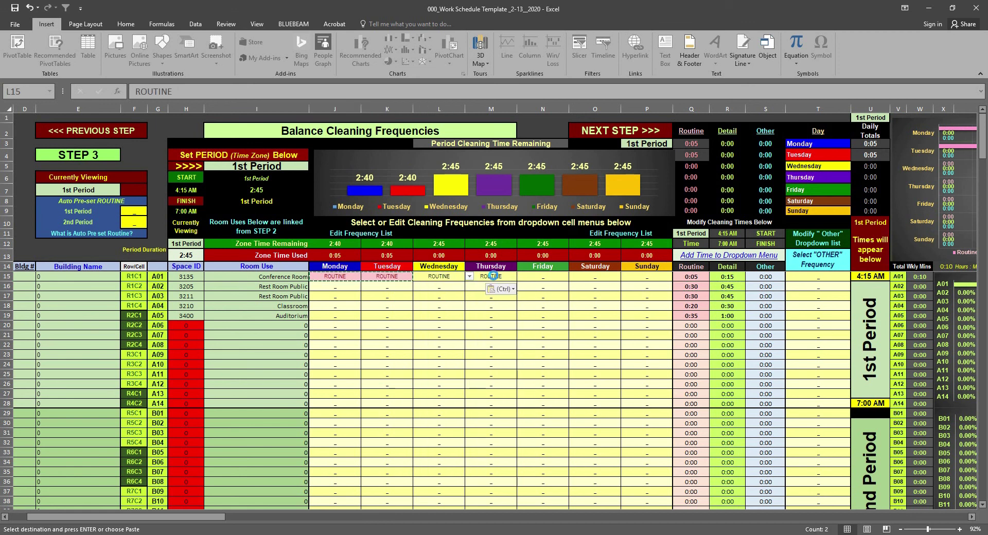
# Step: Set the Friday cleaning frequency of conference room 3135 to ROUTINE
pyautogui.click(440, 278)
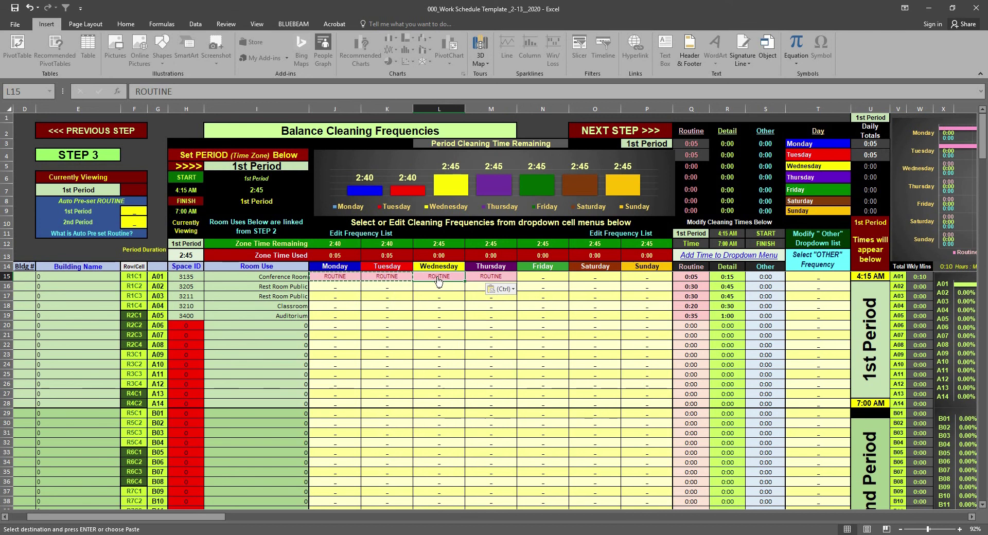
pyautogui.rightClick(438, 278)
pyautogui.click(458, 297)
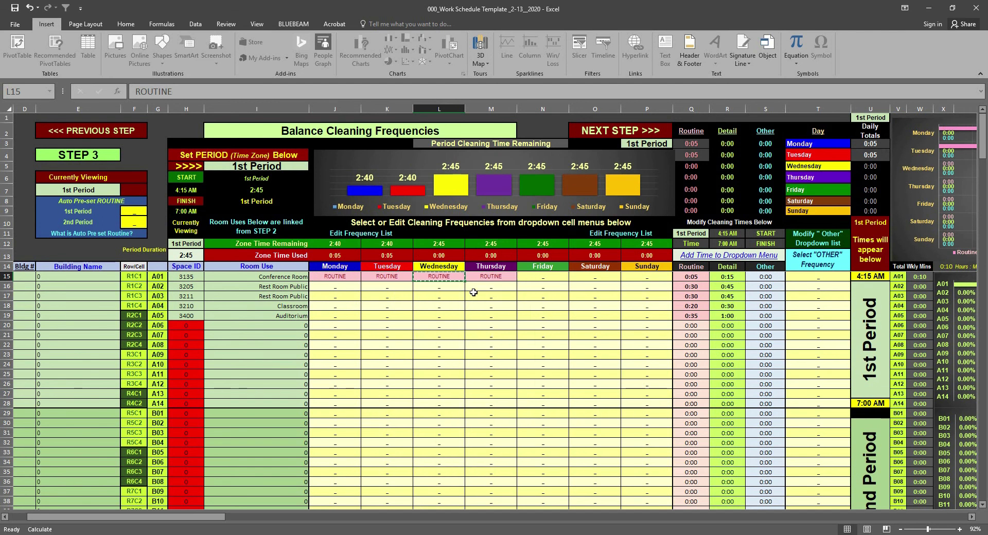
pyautogui.click(536, 276)
pyautogui.rightClick(536, 276)
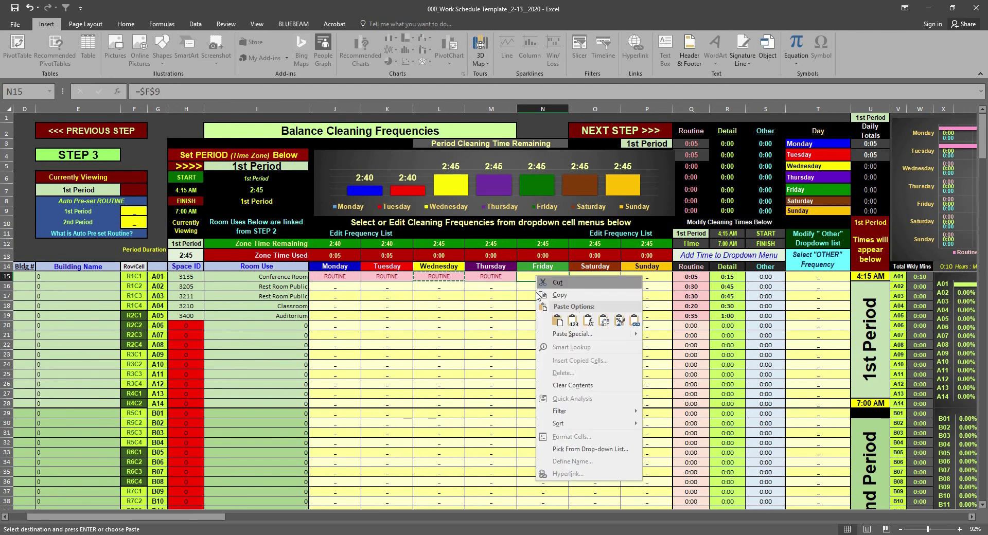
pyautogui.click(572, 320)
pyautogui.click(573, 277)
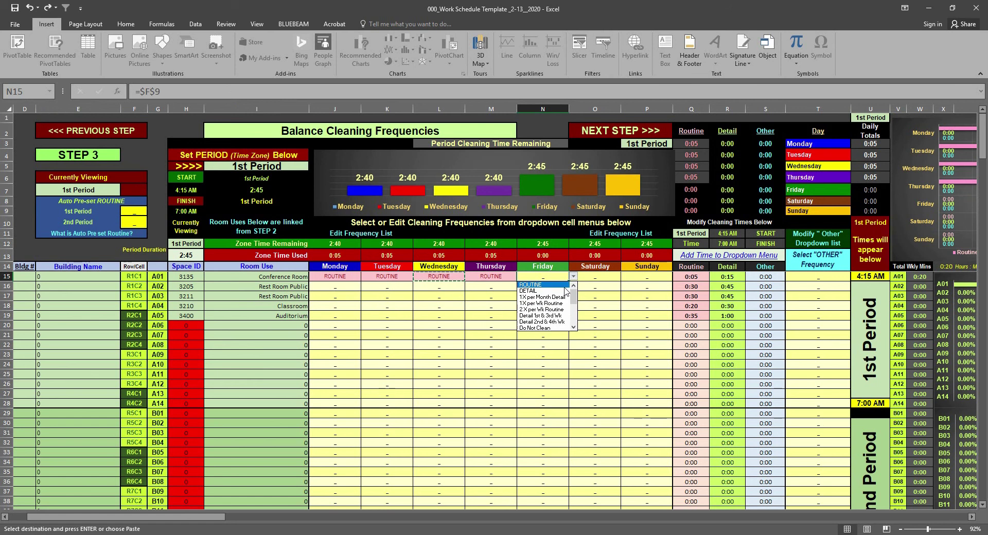
pyautogui.click(530, 284)
# Step: Copy conference room 3135's Monday to Friday frequencies and paste them as values for rooms 3205, 3211, 3210 and 3400
pyautogui.moveTo(333, 276); pyautogui.dragTo(546, 277)
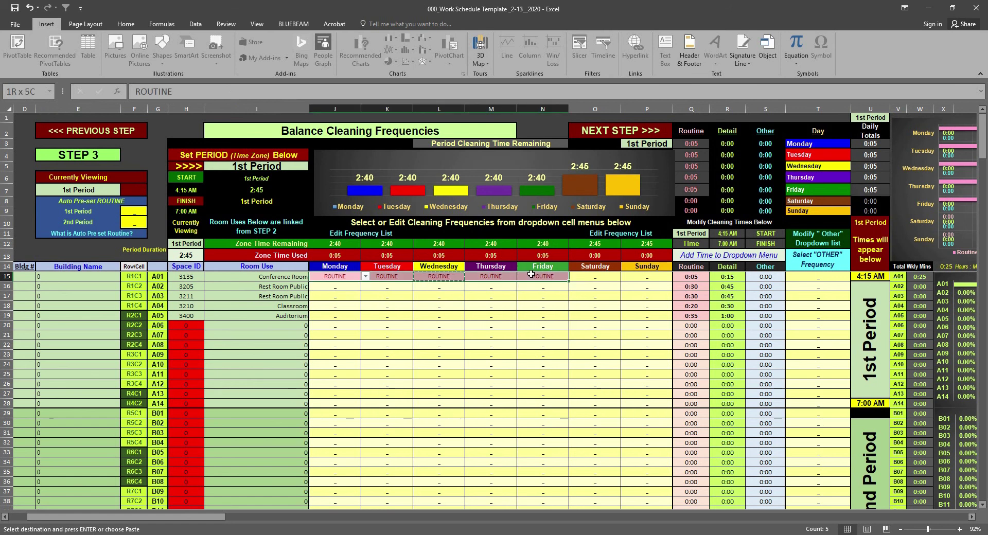
pyautogui.rightClick(547, 277)
pyautogui.click(568, 292)
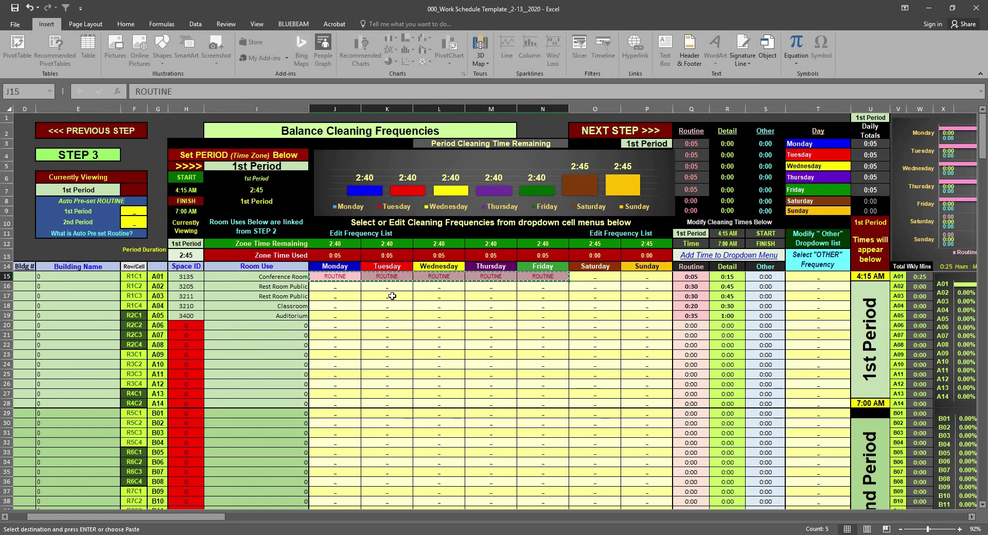
pyautogui.rightClick(330, 286)
pyautogui.click(364, 329)
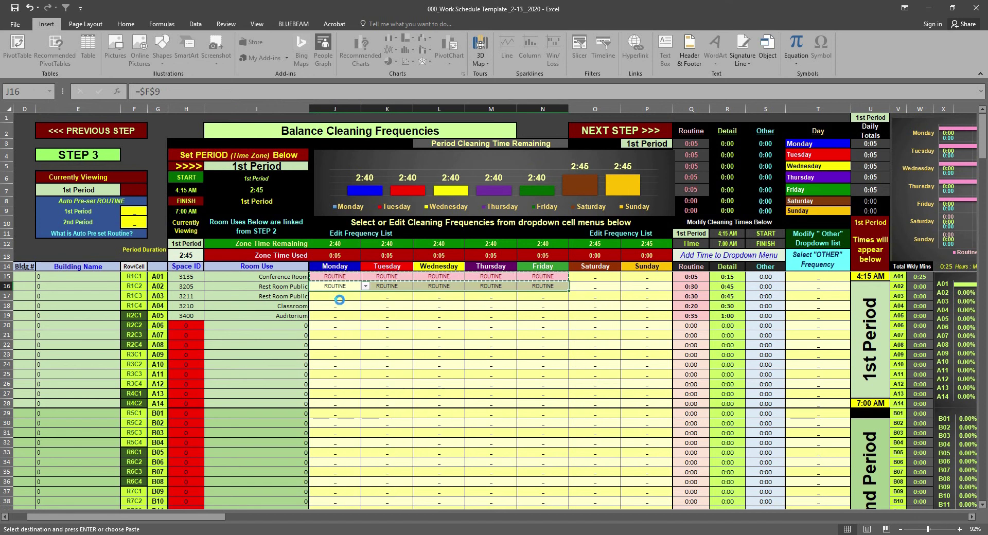
pyautogui.rightClick(339, 297)
pyautogui.click(363, 329)
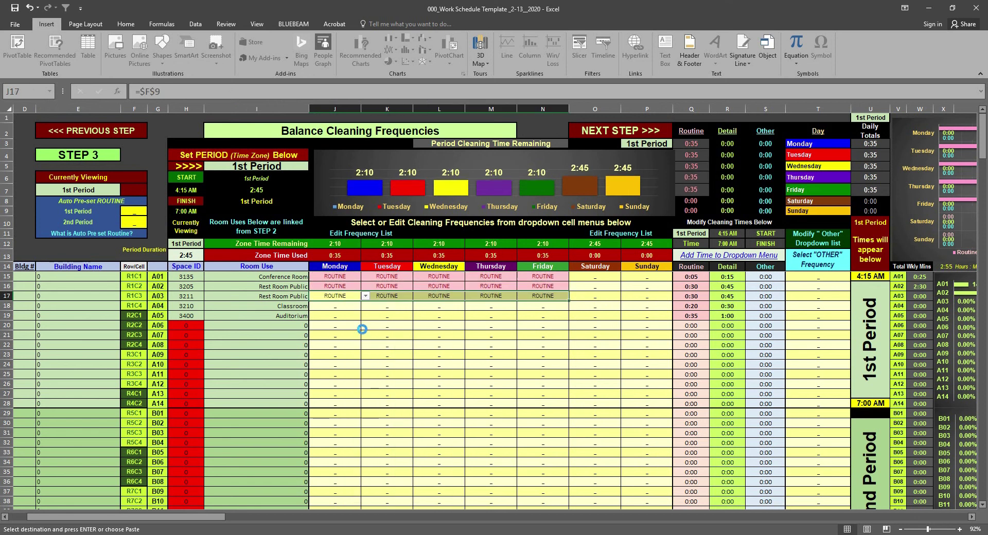
pyautogui.rightClick(332, 309)
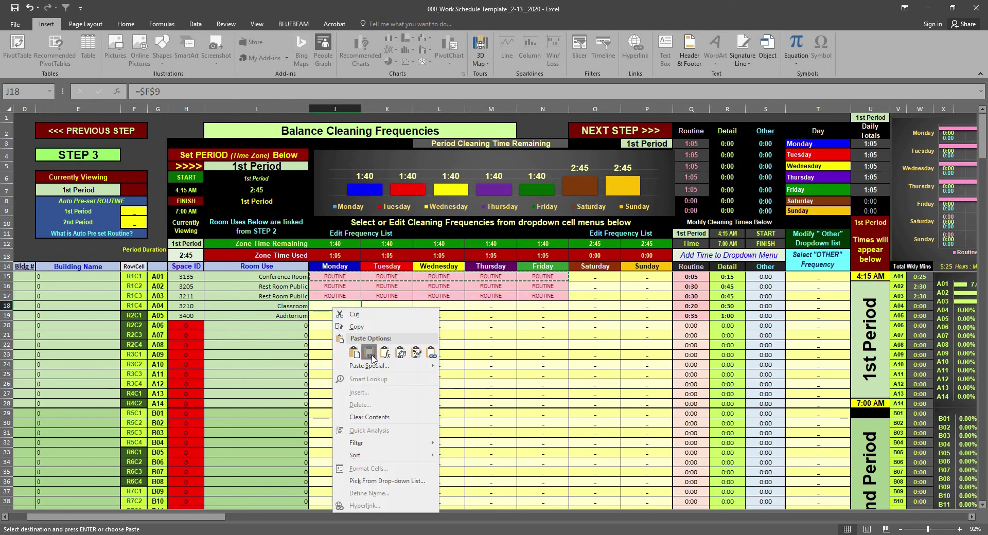
pyautogui.click(364, 354)
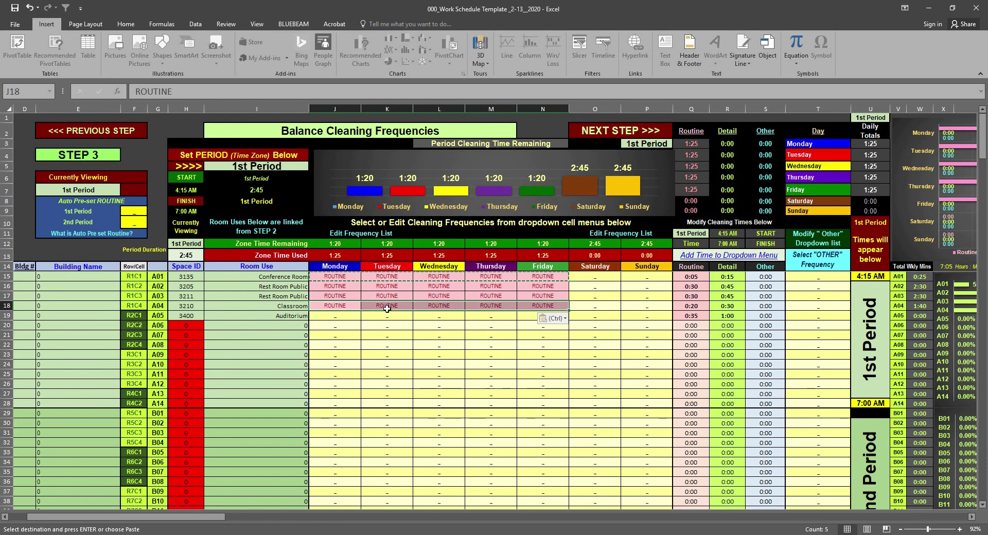
pyautogui.rightClick(344, 317)
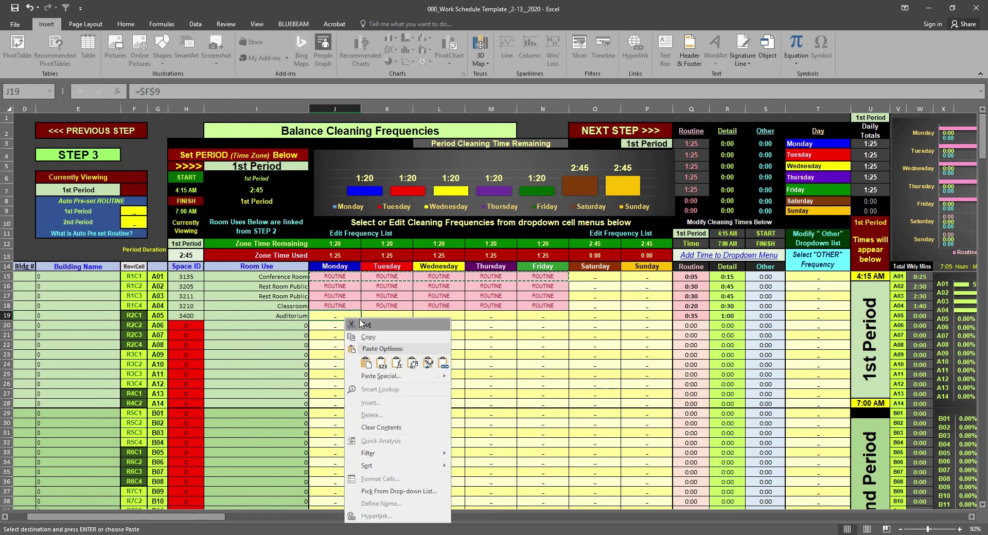
pyautogui.click(376, 363)
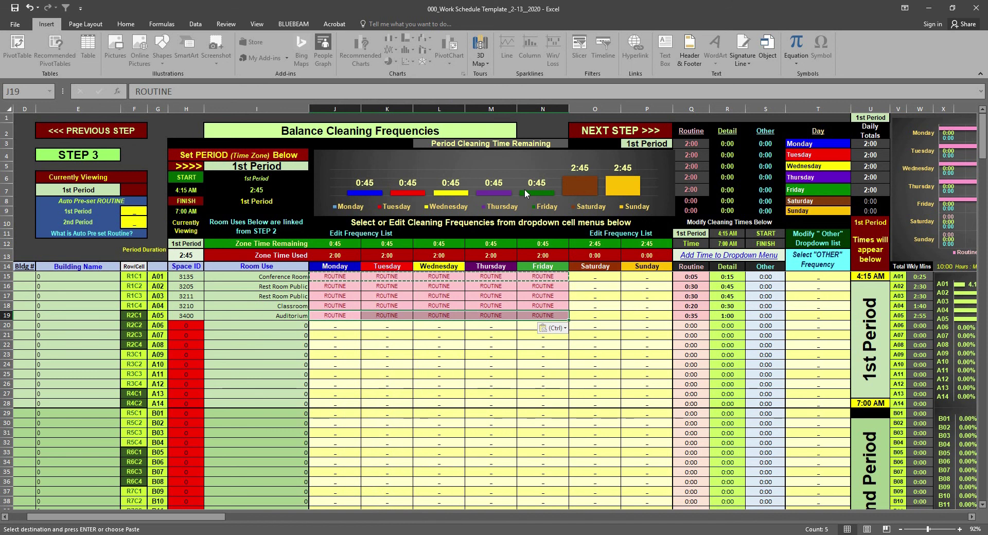
# Step: Change the Monday cleaning frequency of conference room 3135 to DETAIL
pyautogui.click(597, 304)
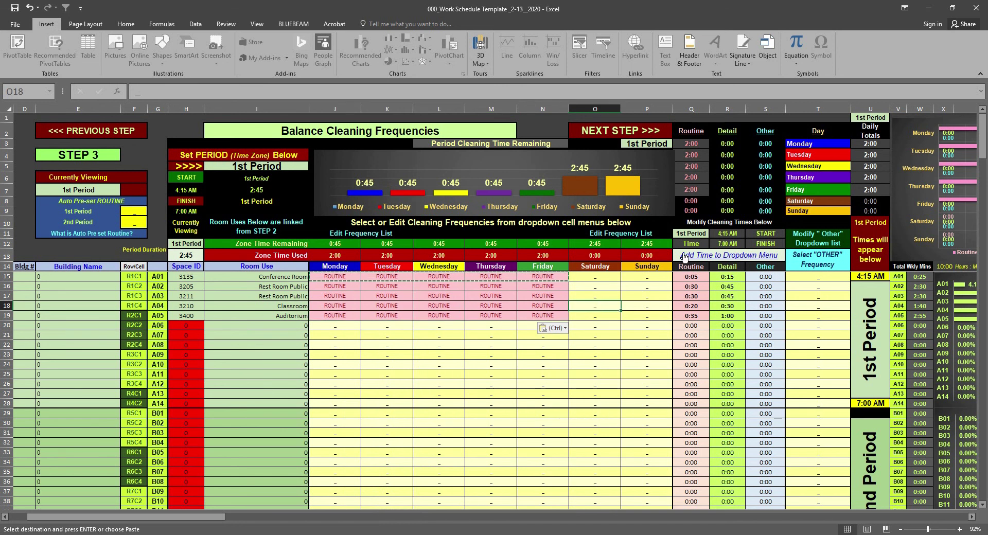
pyautogui.click(342, 278)
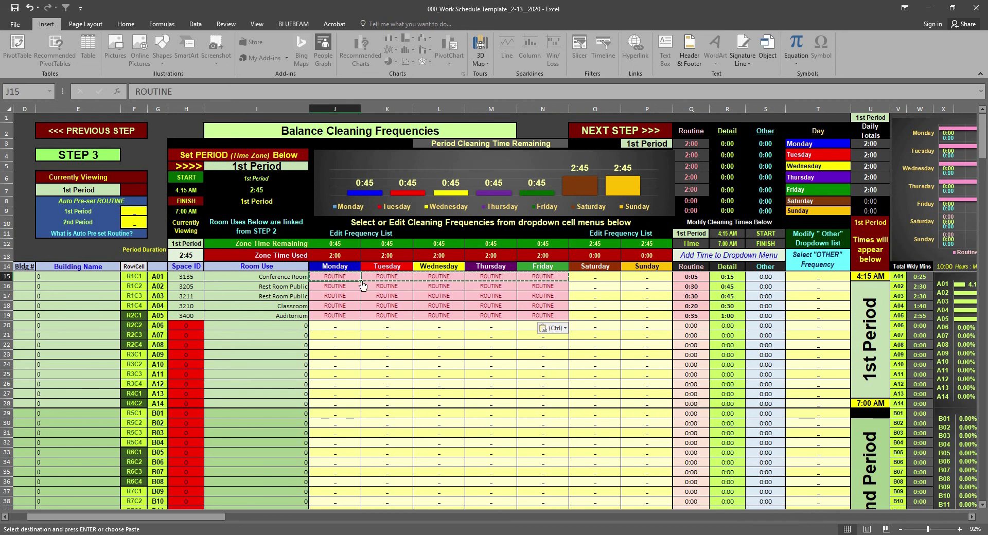
pyautogui.click(365, 278)
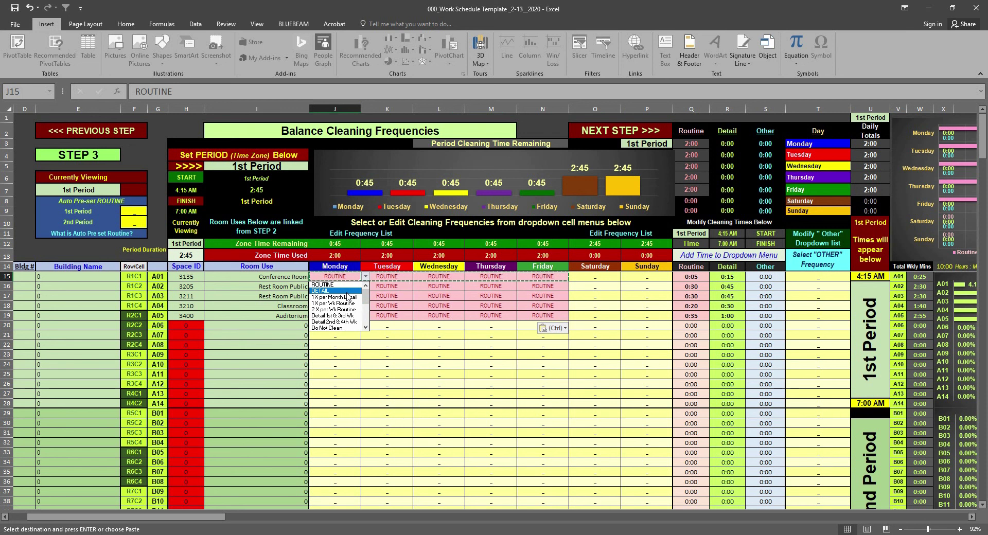
pyautogui.press('Return')
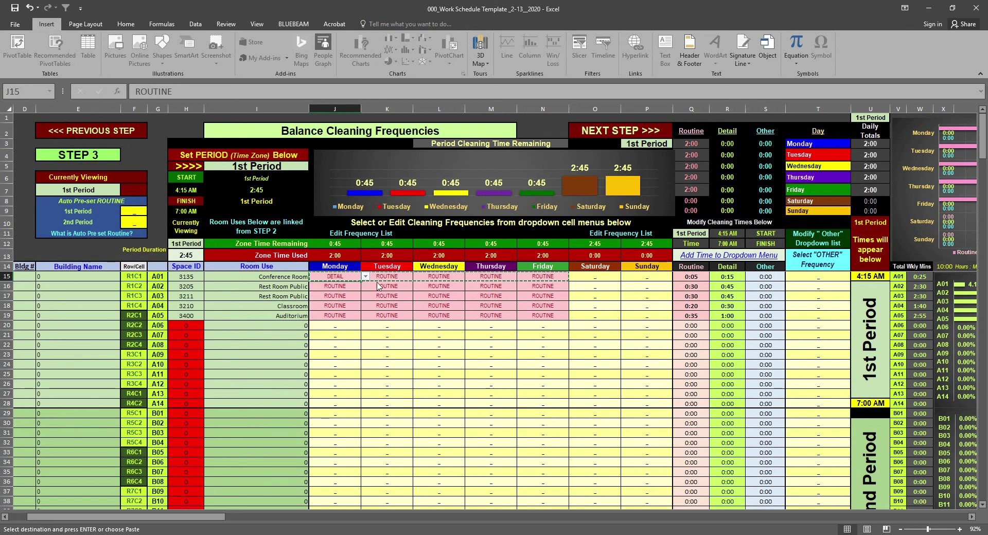
# Step: Change the Tuesday cleaning frequency of restroom 3205 and the Wednesday frequency of restroom 3211 to DETAIL
pyautogui.click(407, 289)
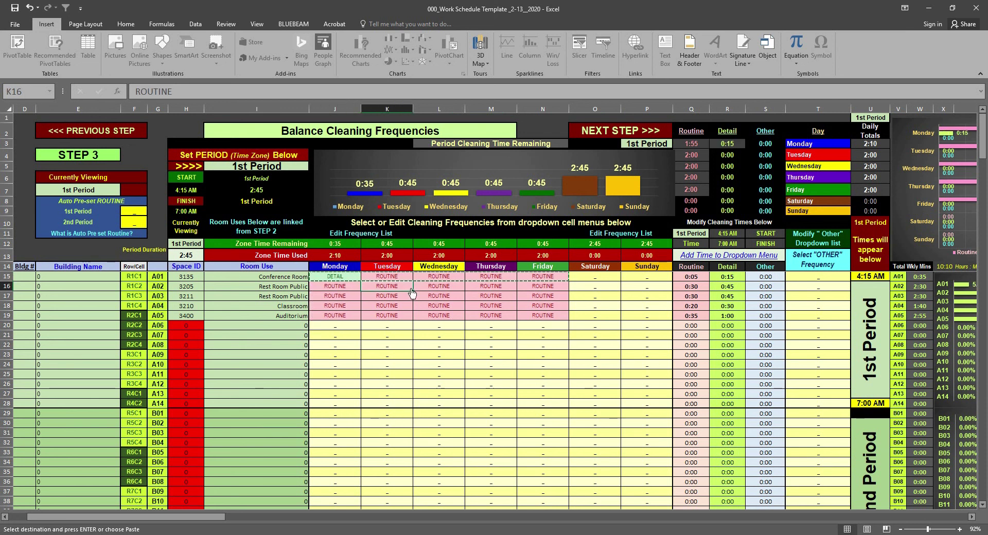
pyautogui.hotkey('alt', 'Down')
pyautogui.click(406, 301)
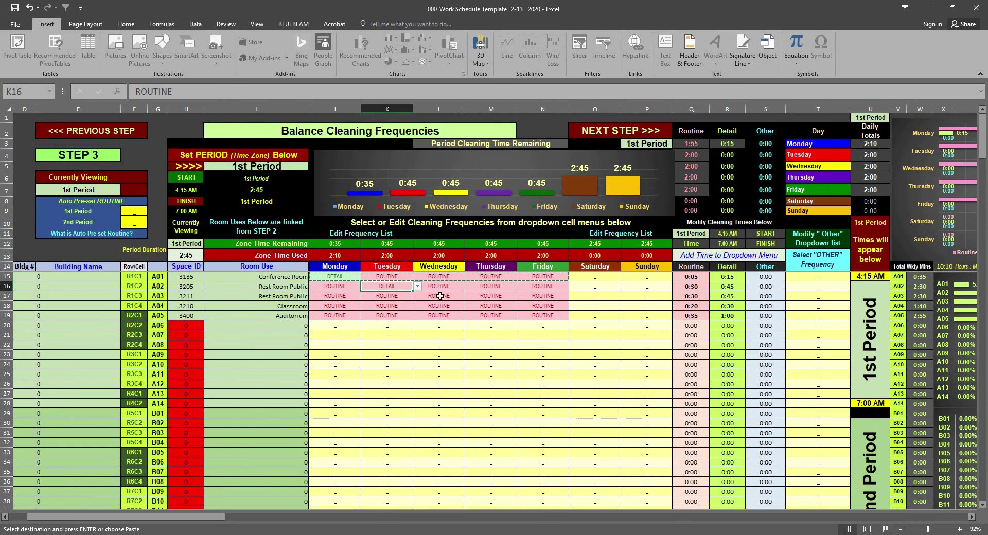
pyautogui.click(447, 300)
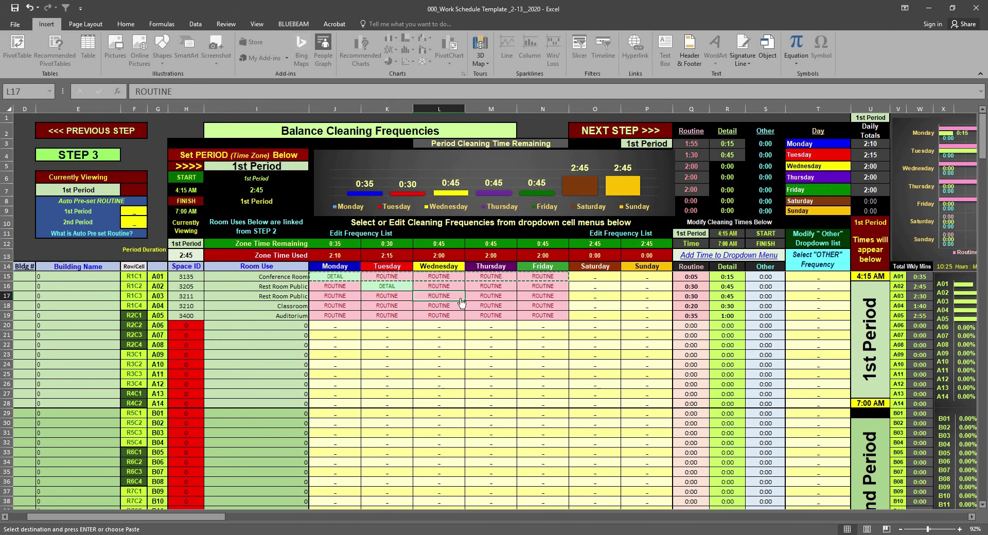
pyautogui.hotkey('alt', 'Down')
pyautogui.click(438, 310)
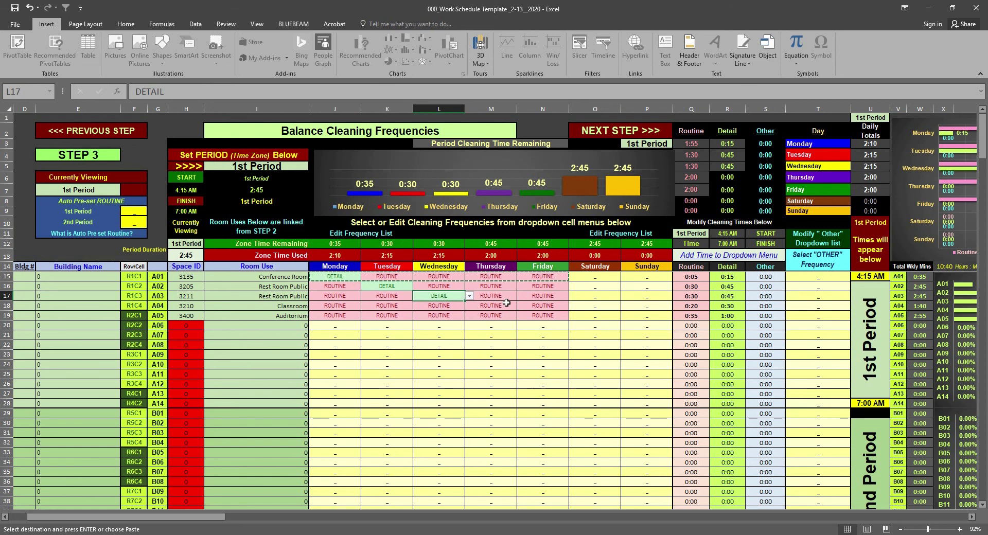
# Step: Change the Thursday cleaning frequency of classroom 3210 and the Friday frequency of auditorium 3400 to DETAIL
pyautogui.click(502, 305)
pyautogui.click(521, 307)
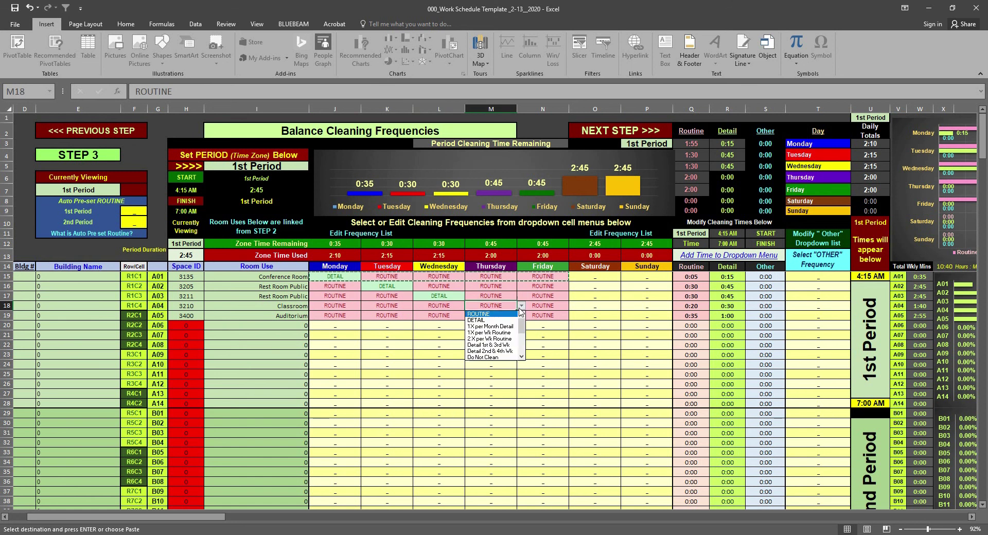
pyautogui.click(504, 321)
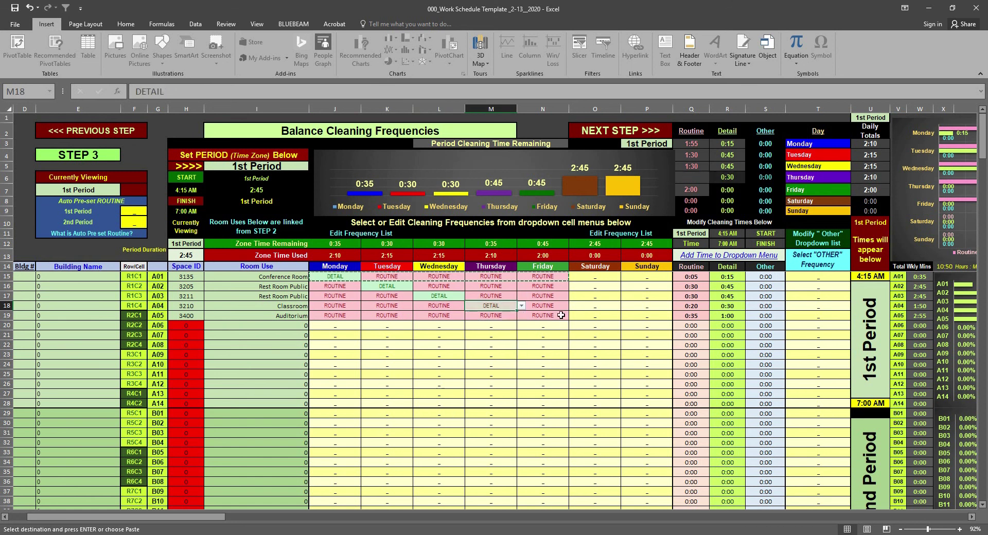
pyautogui.click(557, 315)
pyautogui.click(571, 317)
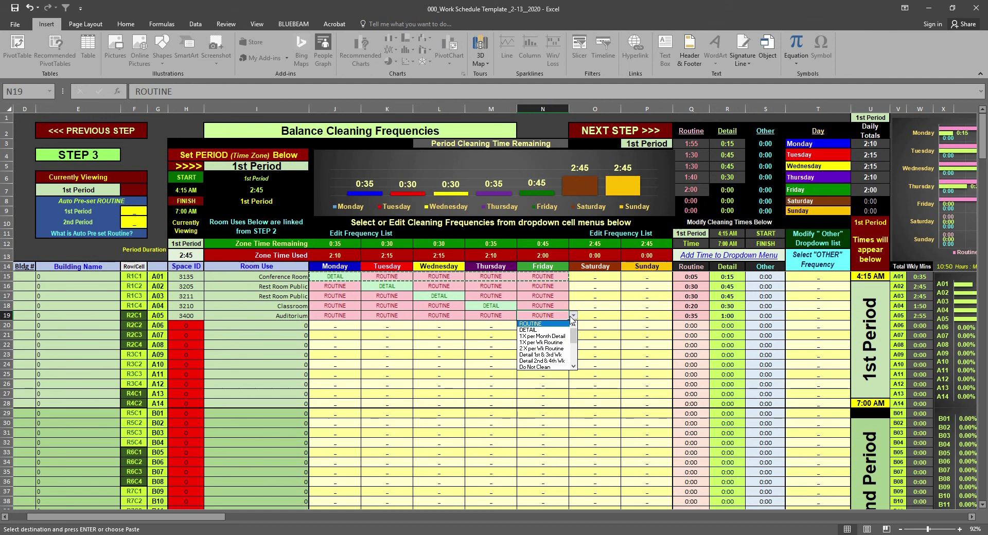
pyautogui.click(556, 335)
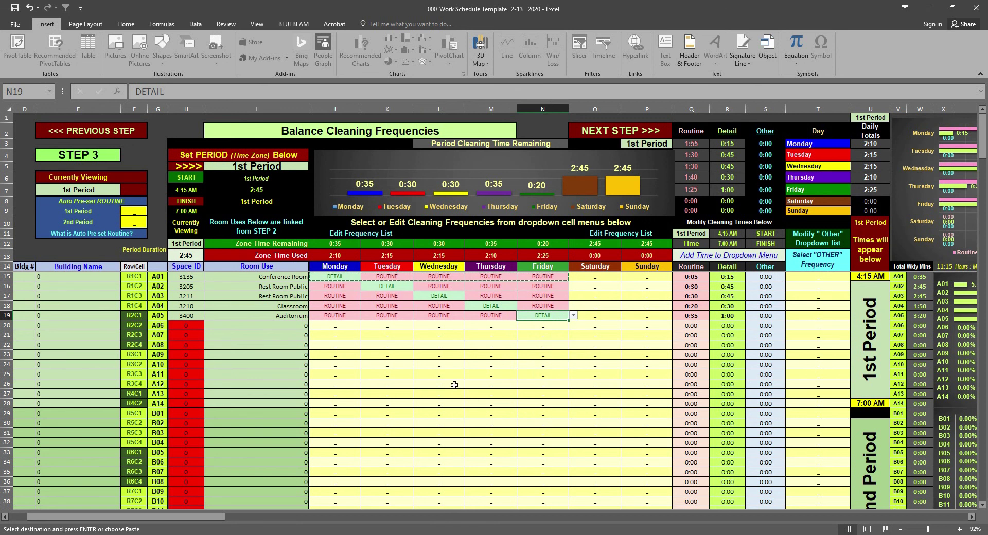
# Step: In the Nelson Hall Building Data workbook, move the set-aside rows of conference rooms 3220 and 3302 directly below room 3400 in the ordered list
pyautogui.click(170, 534)
pyautogui.moveTo(70, 466); pyautogui.dragTo(289, 480)
pyautogui.rightClick(282, 481)
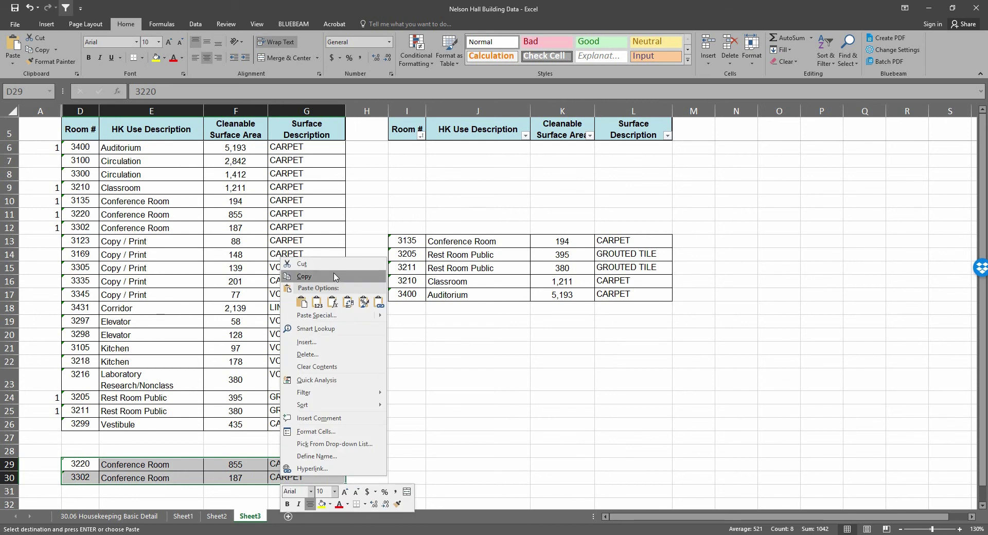
pyautogui.click(302, 264)
pyautogui.rightClick(410, 308)
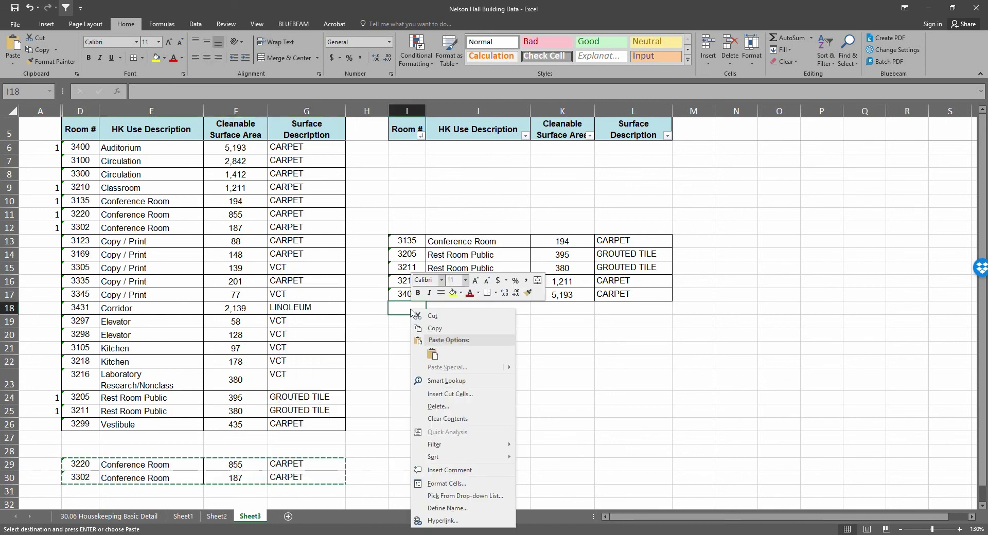
pyautogui.click(432, 354)
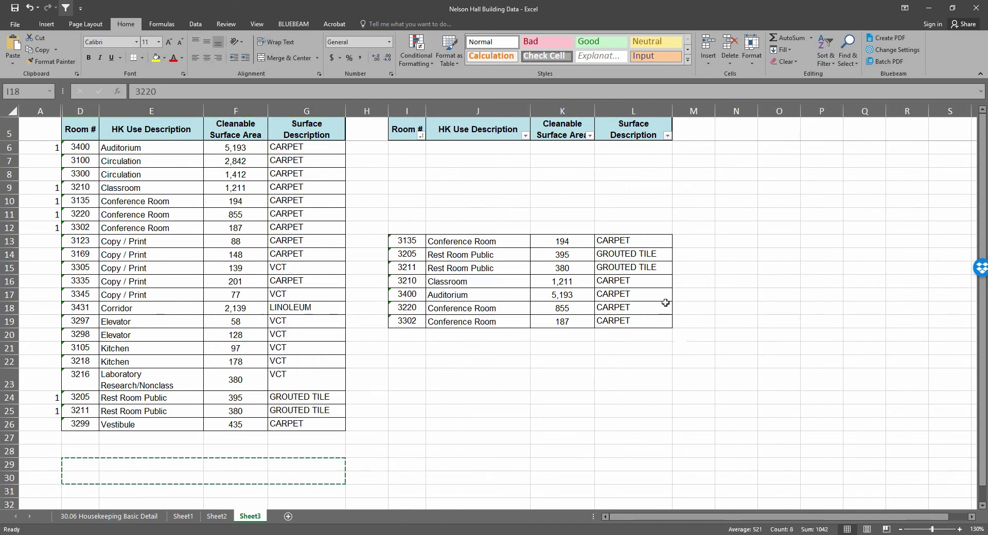
pyautogui.click(566, 377)
pyautogui.click(707, 316)
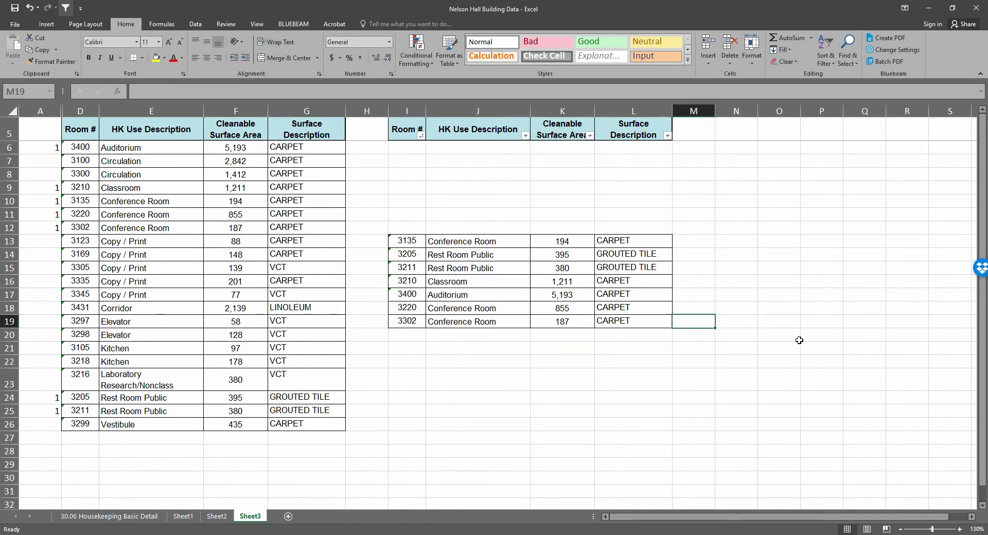
pyautogui.click(777, 249)
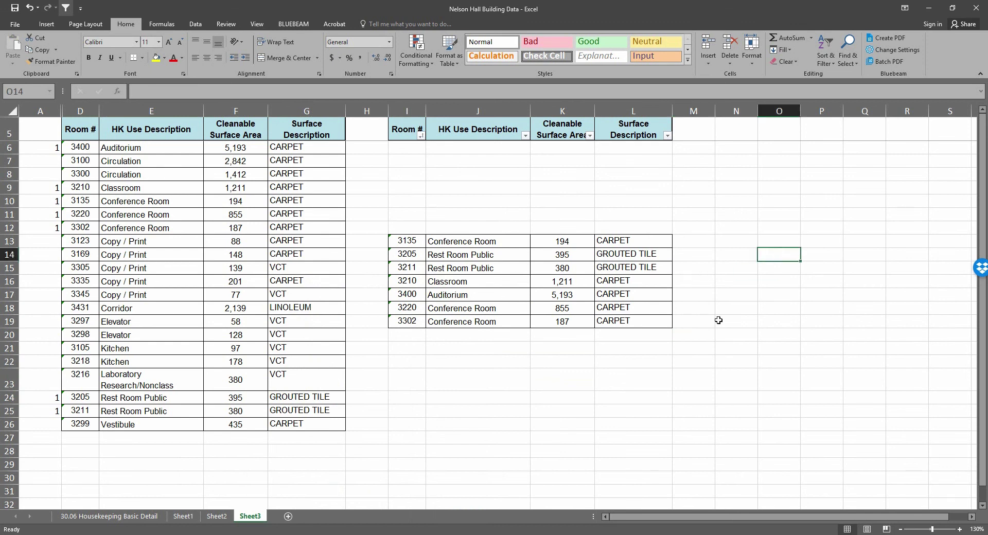
pyautogui.click(505, 365)
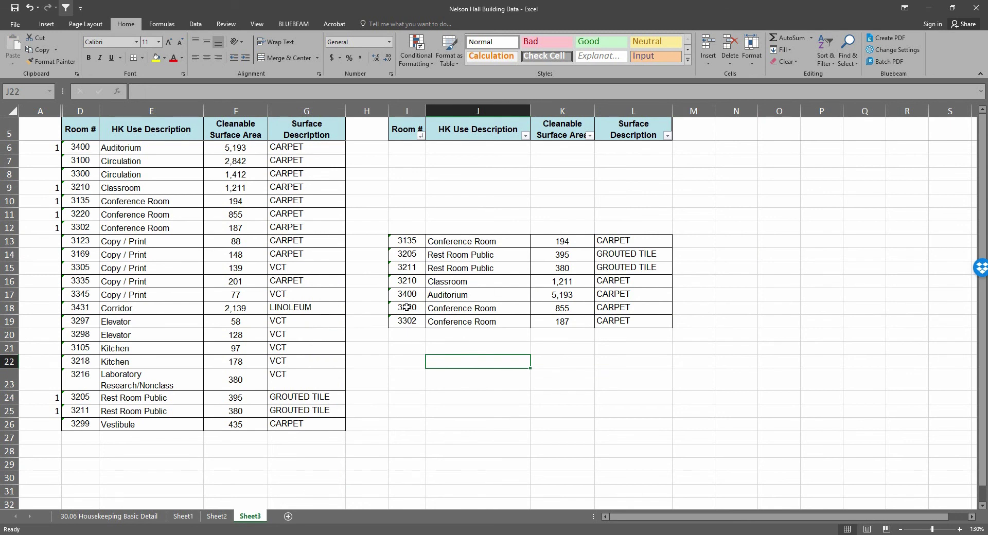
# Step: Copy the room numbers and uses of 3220 and 3302 and paste them as values into schedule template spaces A06 and A07
pyautogui.moveTo(407, 308); pyautogui.dragTo(437, 324)
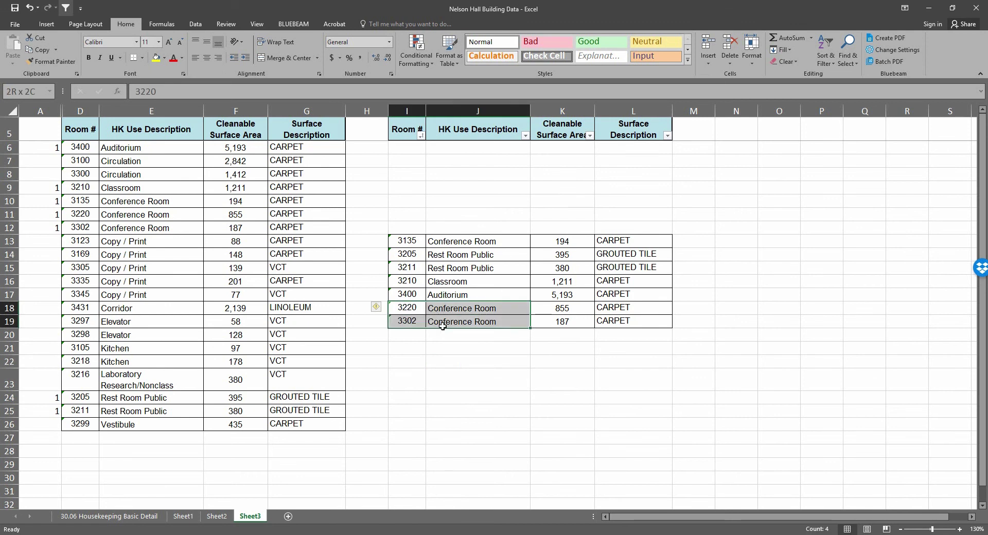
pyautogui.rightClick(441, 328)
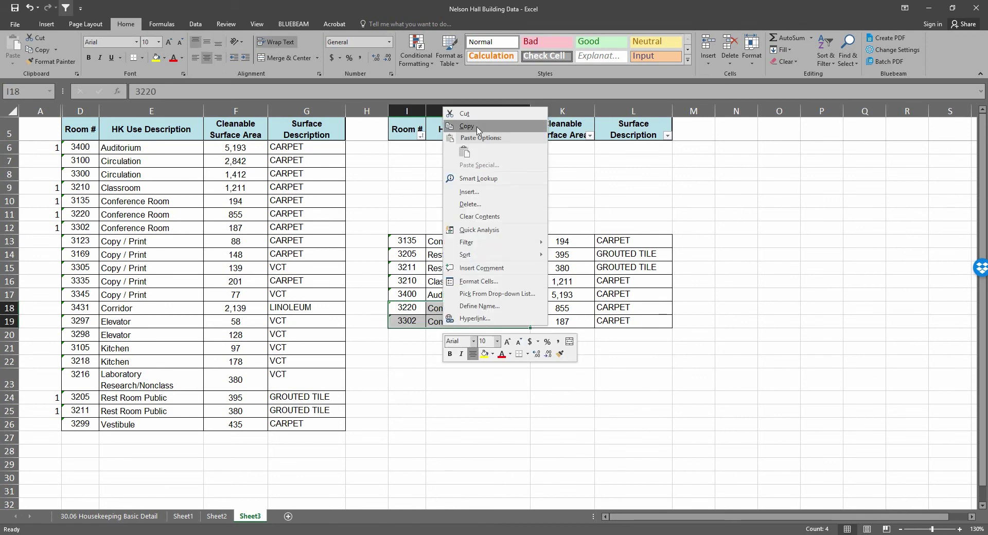
pyautogui.click(476, 127)
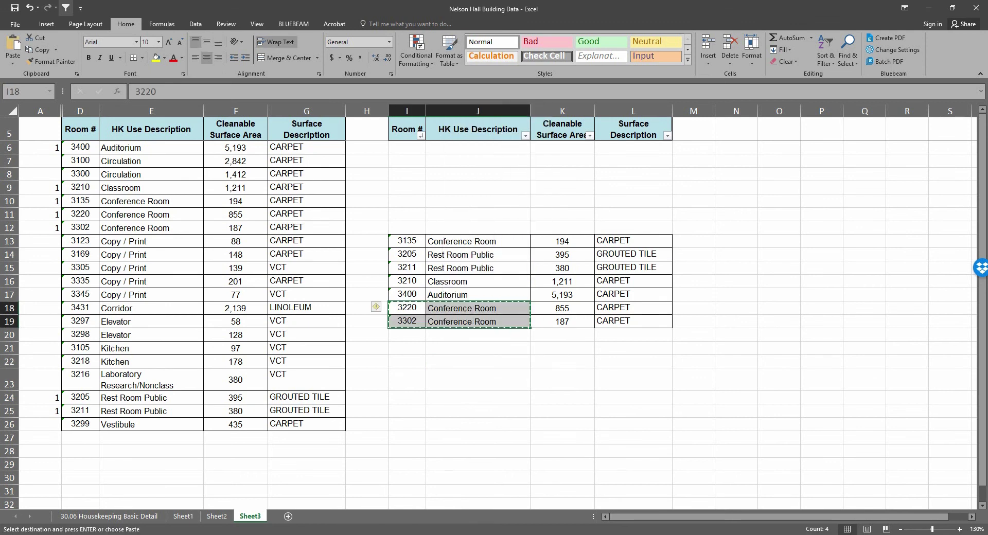
pyautogui.hotkey('alt', 'Tab')
pyautogui.click(77, 108)
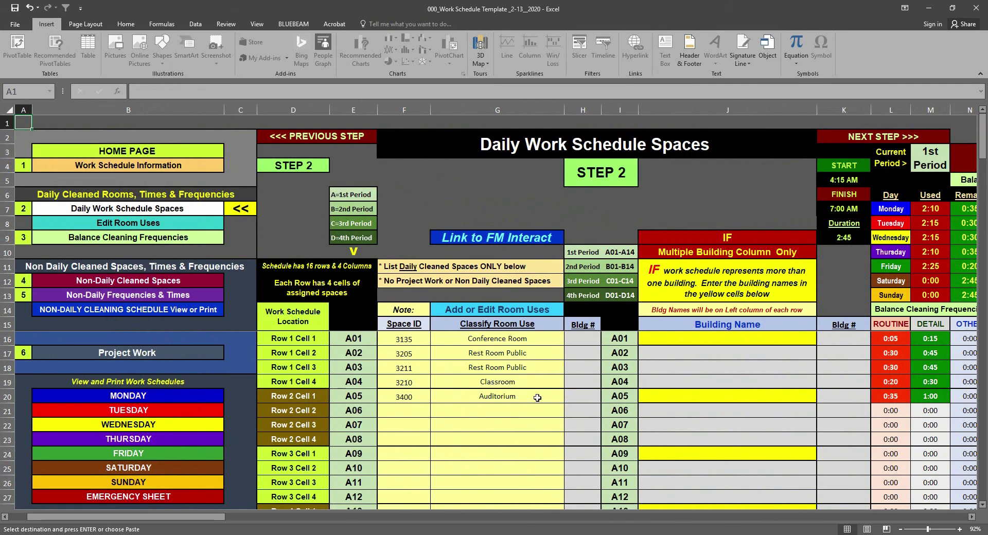
pyautogui.rightClick(410, 412)
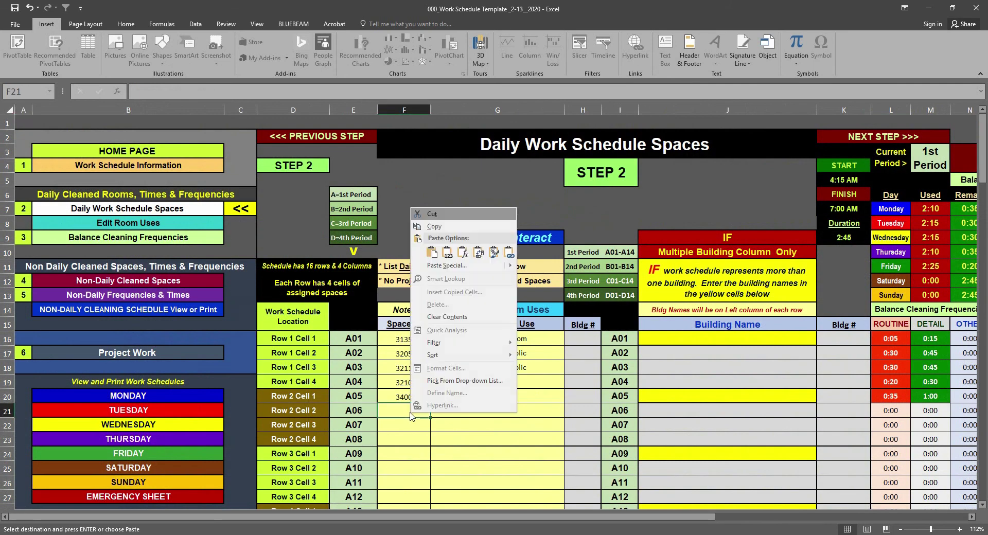
pyautogui.click(444, 252)
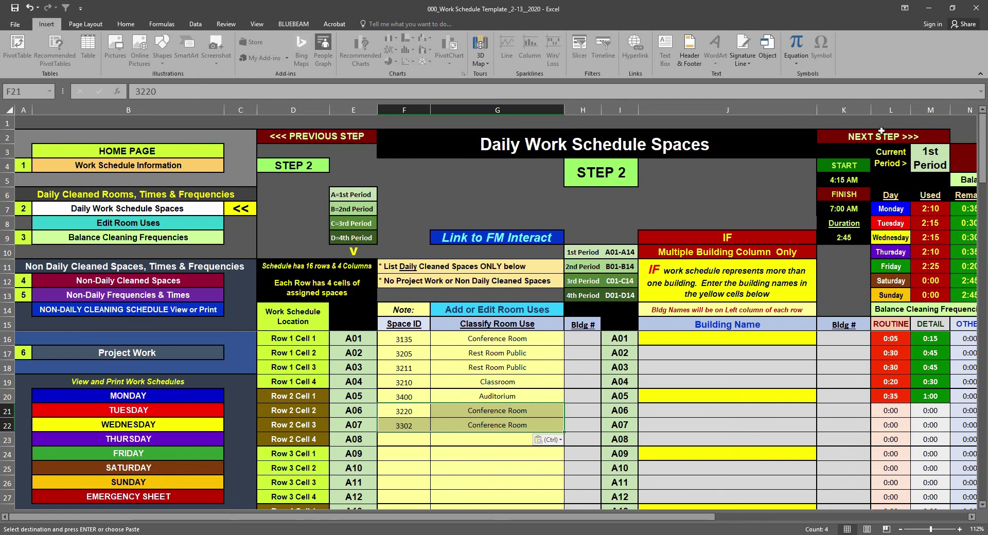
# Step: In Balance Cleaning Frequencies, copy auditorium 3400's Monday to Thursday frequencies and paste them as values for conference rooms 3220 and 3302
pyautogui.click(873, 143)
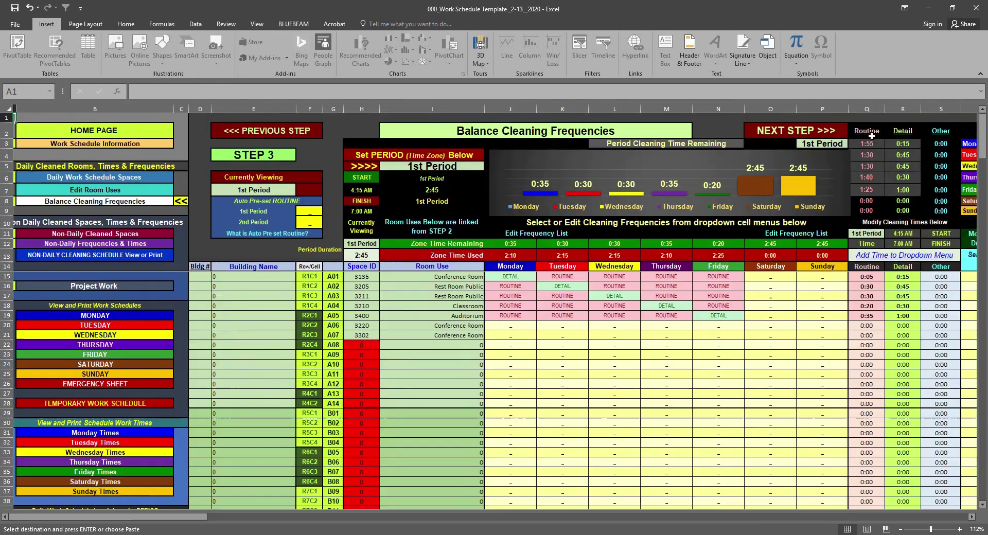
pyautogui.moveTo(517, 317); pyautogui.dragTo(700, 319)
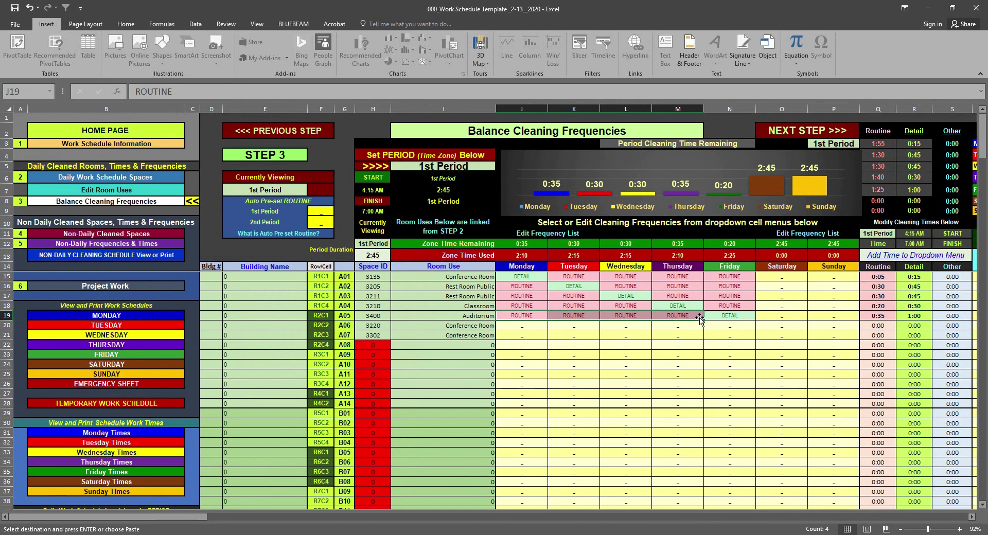
pyautogui.rightClick(700, 319)
pyautogui.click(721, 338)
pyautogui.click(517, 328)
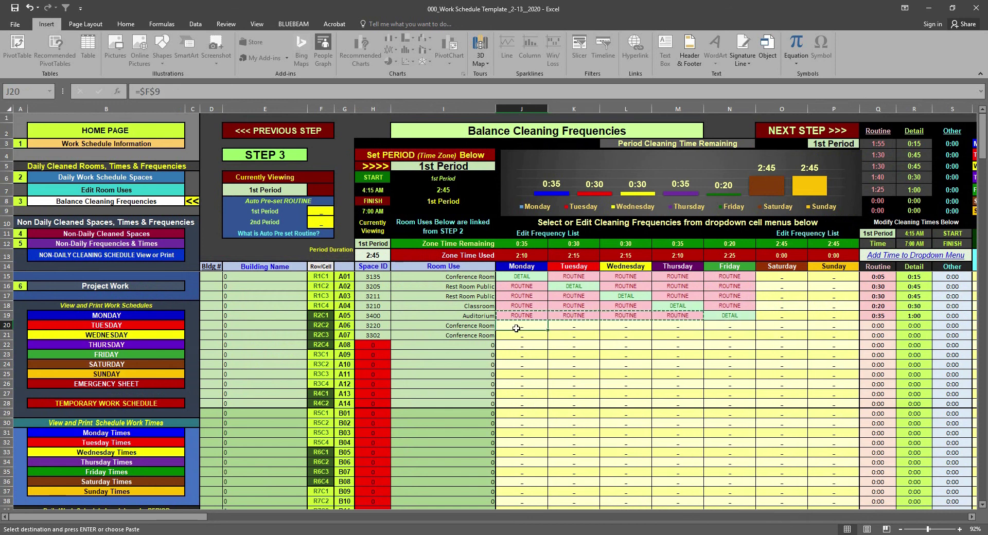
pyautogui.rightClick(536, 326)
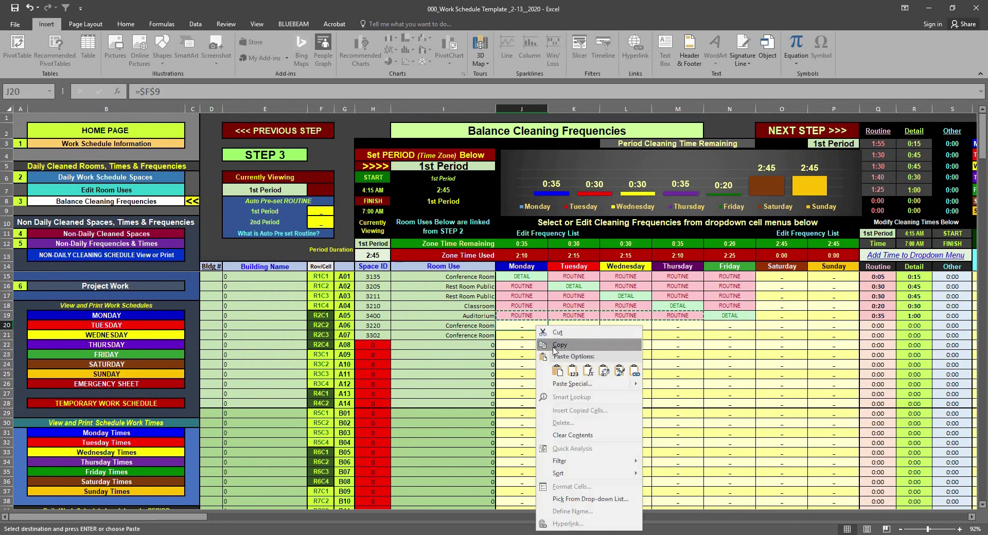
pyautogui.click(570, 371)
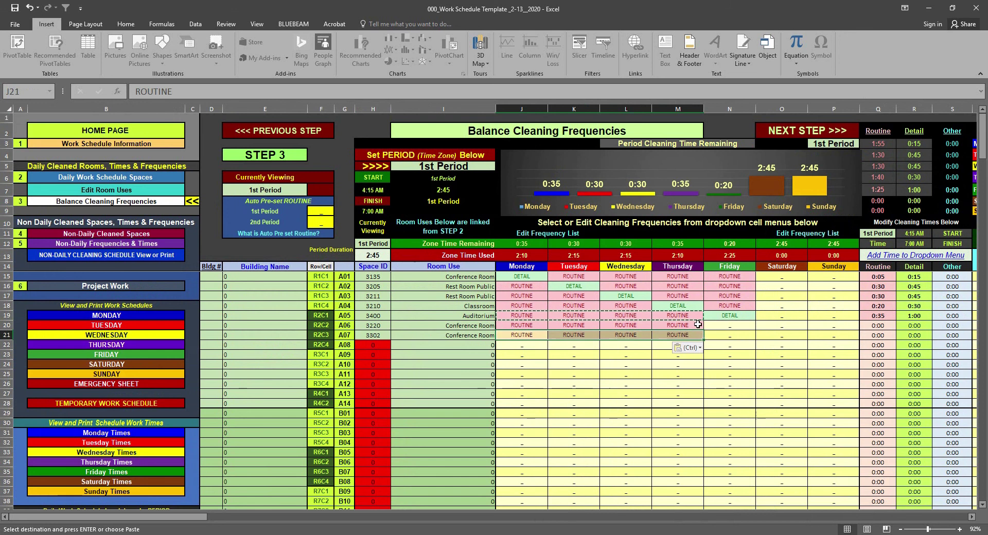
# Step: Copy the Thursday frequencies of conference rooms 3220 and 3302 and paste them as values into Friday
pyautogui.moveTo(696, 327); pyautogui.dragTo(694, 337)
pyautogui.rightClick(693, 337)
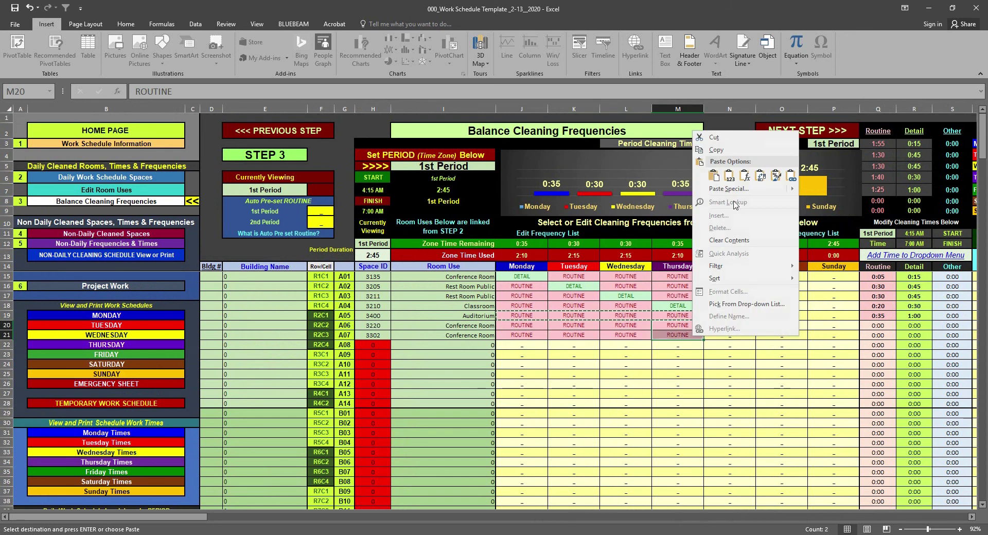
pyautogui.click(731, 150)
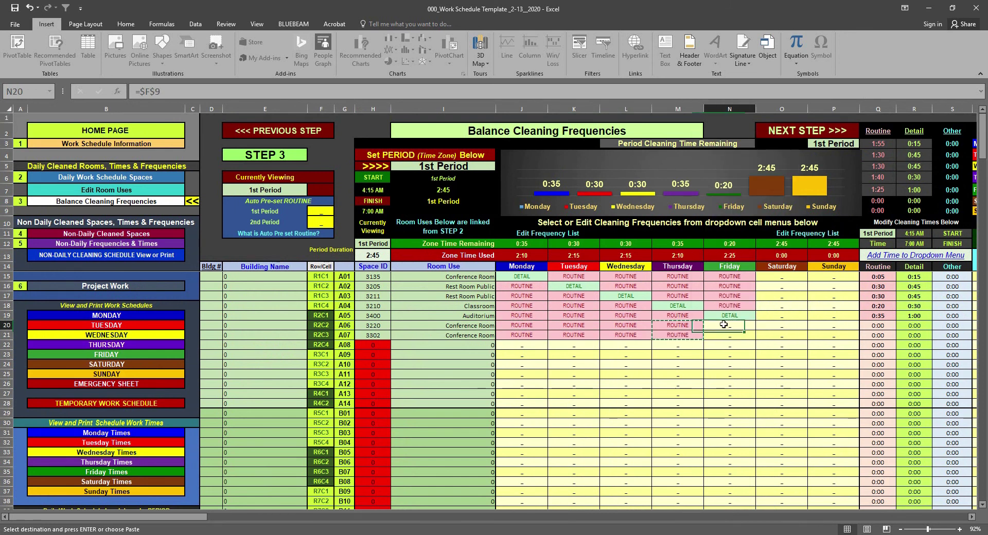
pyautogui.rightClick(725, 329)
pyautogui.click(761, 373)
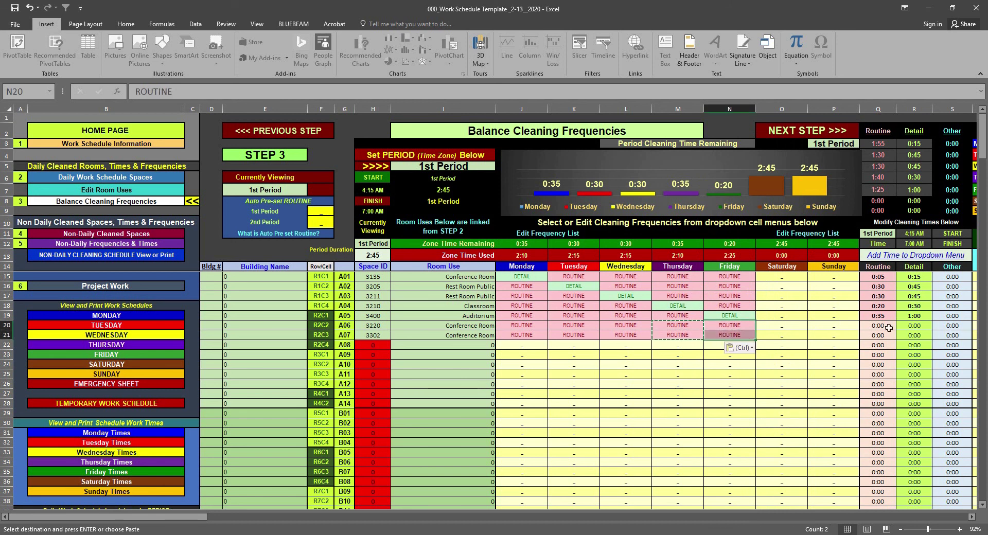
# Step: Copy conference room 3135's routine and detail times and paste them as values for conference rooms 3302 and 3220
pyautogui.click(889, 327)
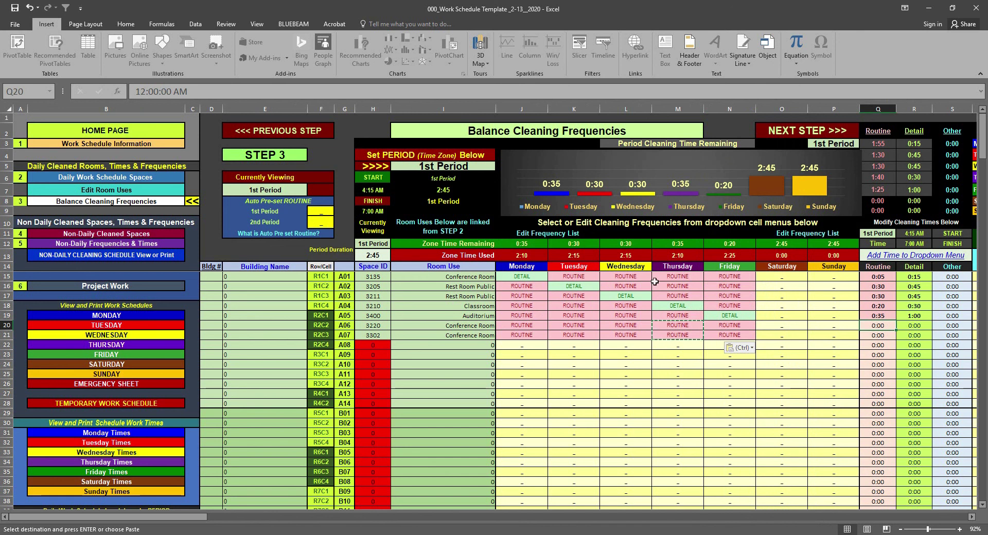
pyautogui.click(876, 278)
pyautogui.moveTo(876, 277); pyautogui.dragTo(911, 276)
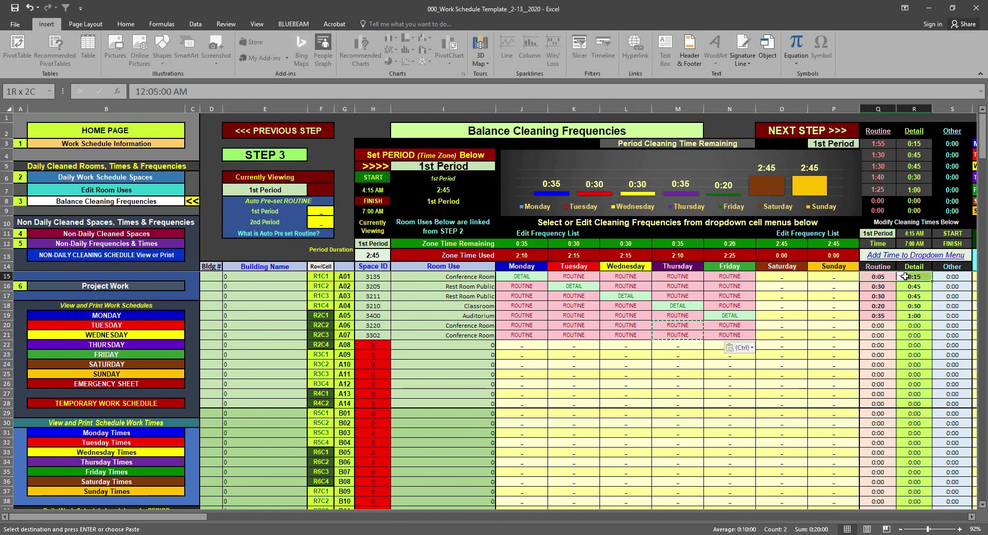
pyautogui.rightClick(904, 277)
pyautogui.click(873, 298)
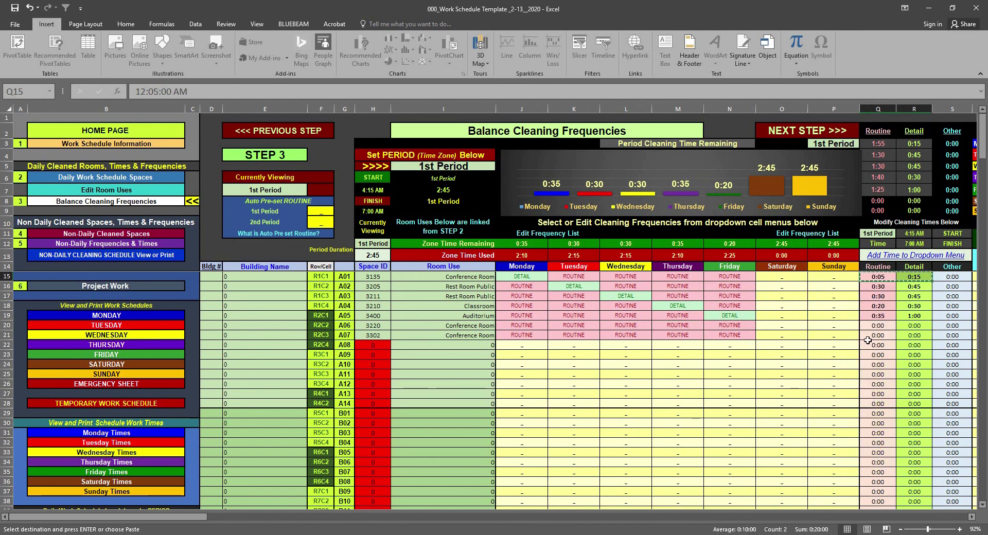
pyautogui.click(872, 336)
pyautogui.rightClick(872, 335)
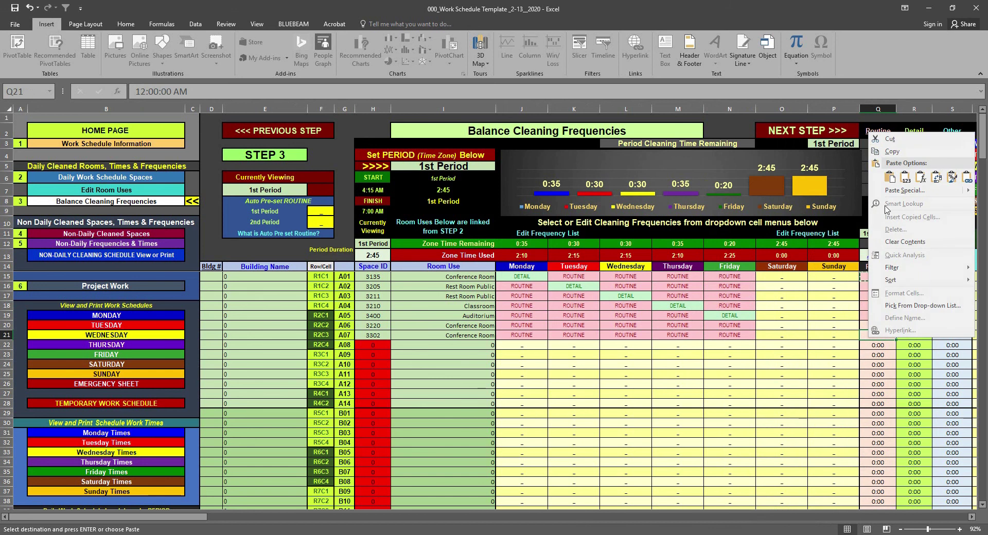
pyautogui.click(904, 180)
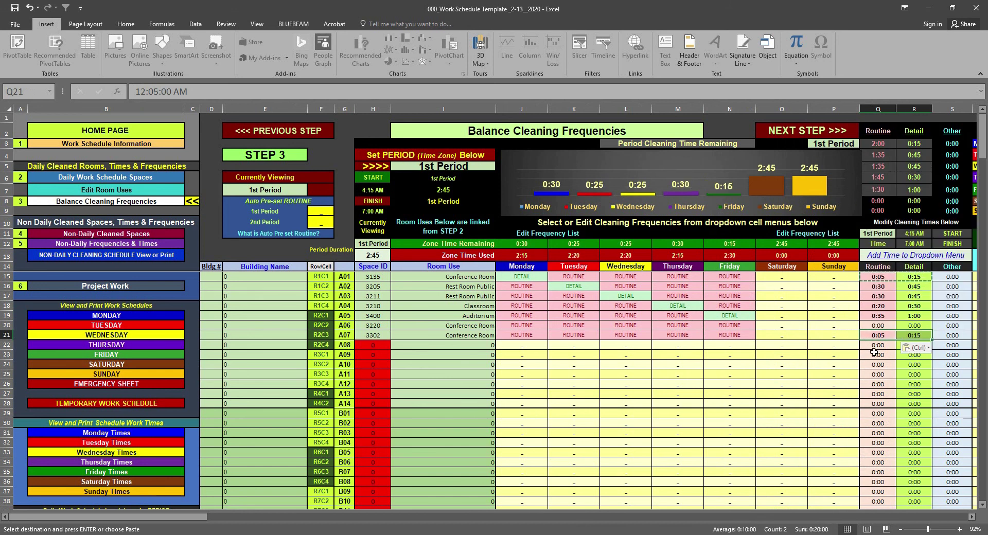
pyautogui.click(876, 326)
pyautogui.rightClick(876, 326)
pyautogui.click(904, 381)
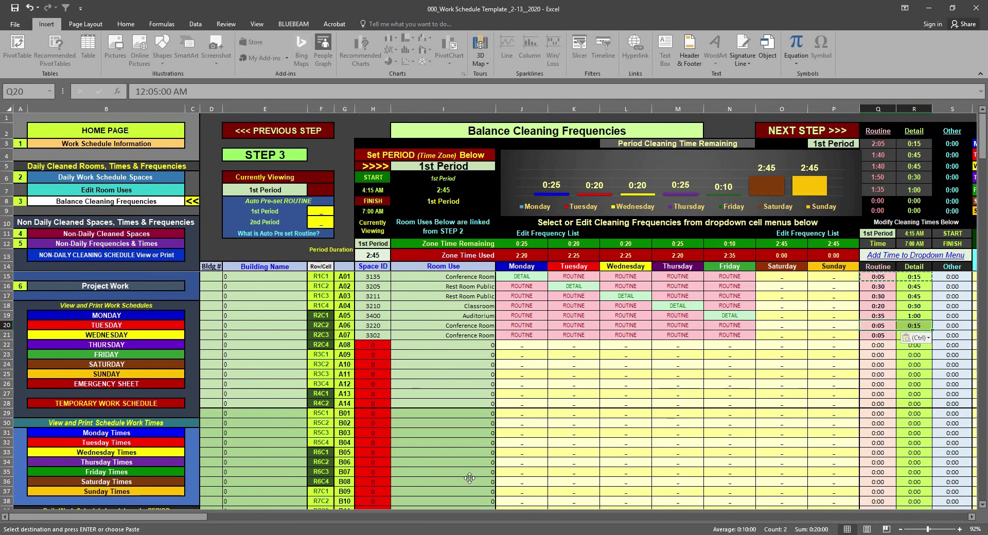
# Step: Check conference room 3220's cleanable surface area in the Nelson Hall Building Data workbook, and set its detail time to 0:25 and routine time to 0:12
pyautogui.click(443, 534)
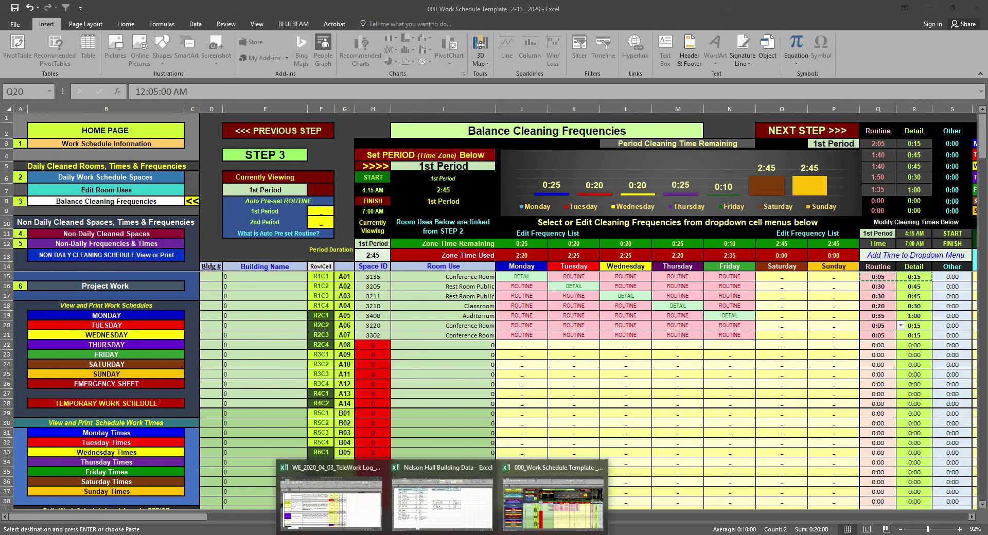
pyautogui.click(431, 523)
pyautogui.click(573, 380)
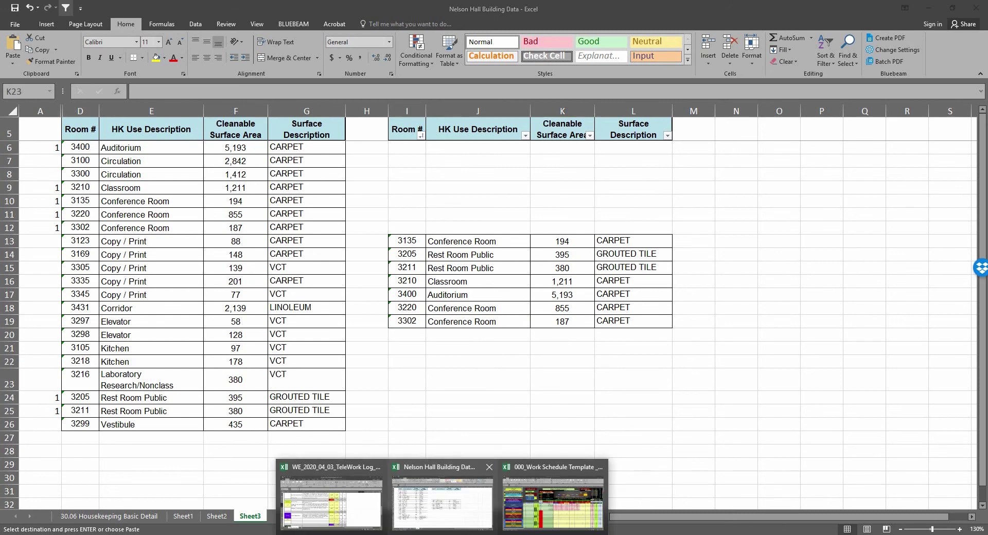
pyautogui.click(566, 492)
pyautogui.click(534, 326)
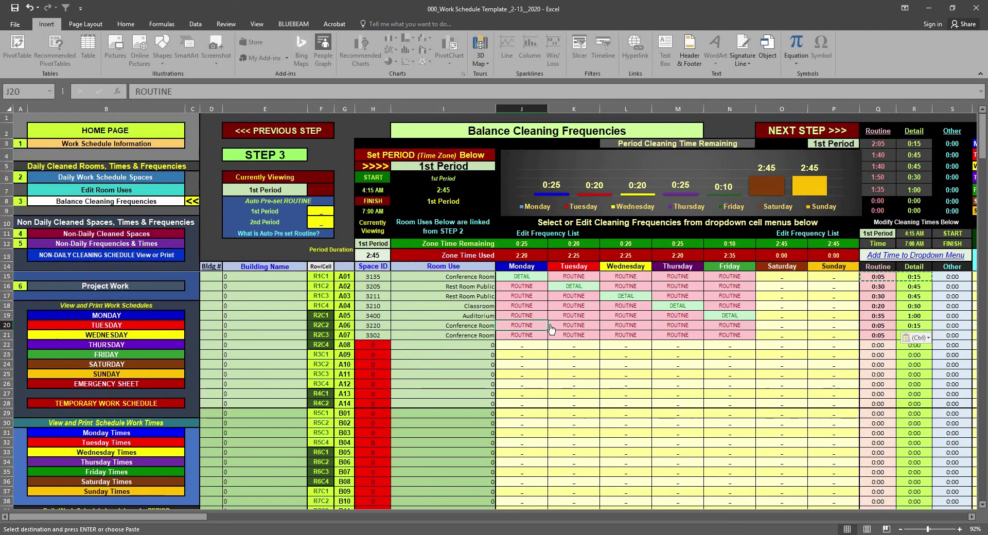
pyautogui.click(914, 325)
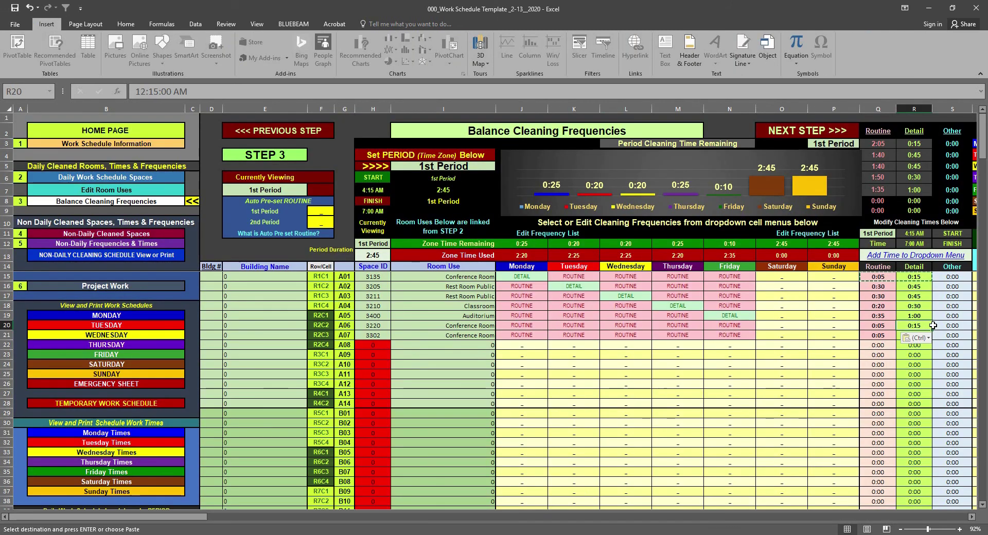
pyautogui.click(937, 325)
pyautogui.click(937, 377)
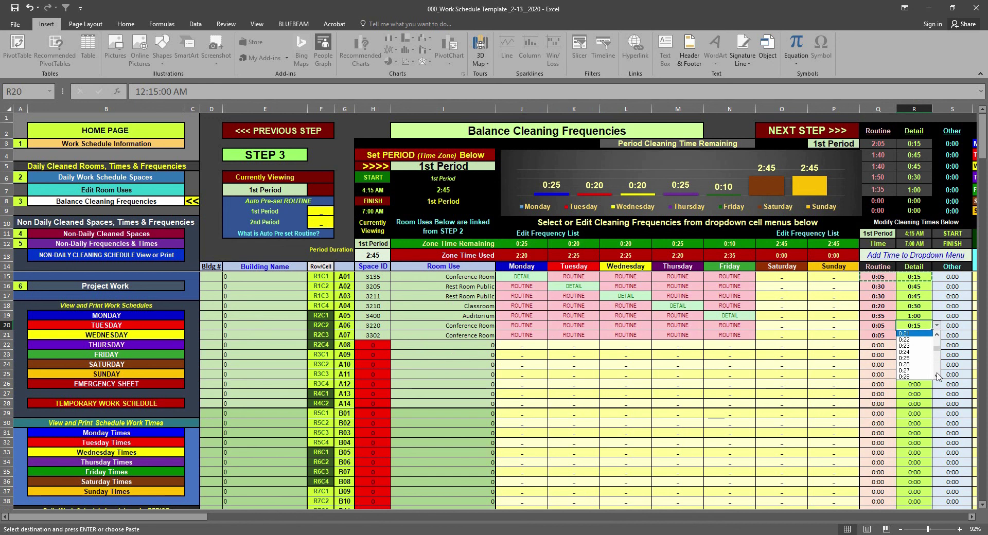
pyautogui.click(910, 359)
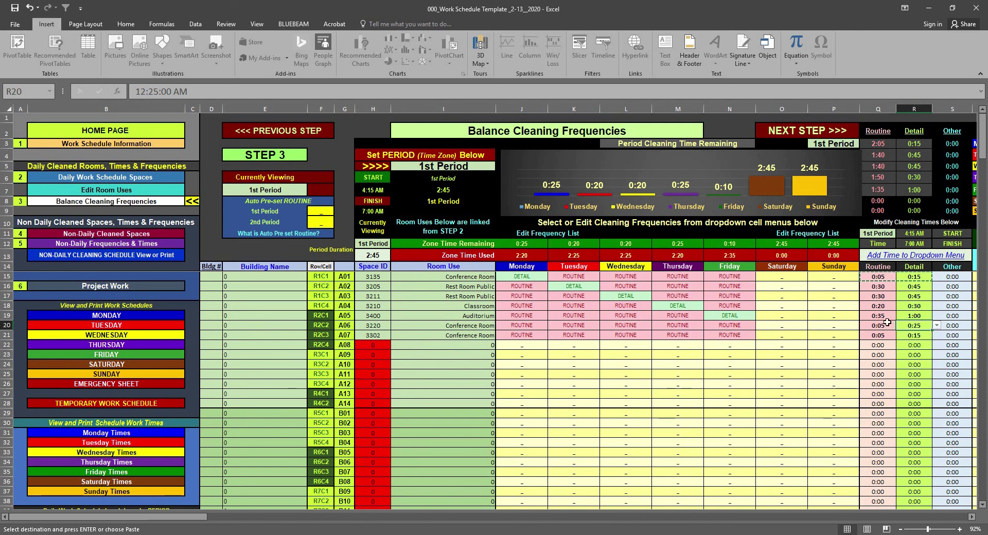
pyautogui.click(887, 323)
pyautogui.click(901, 325)
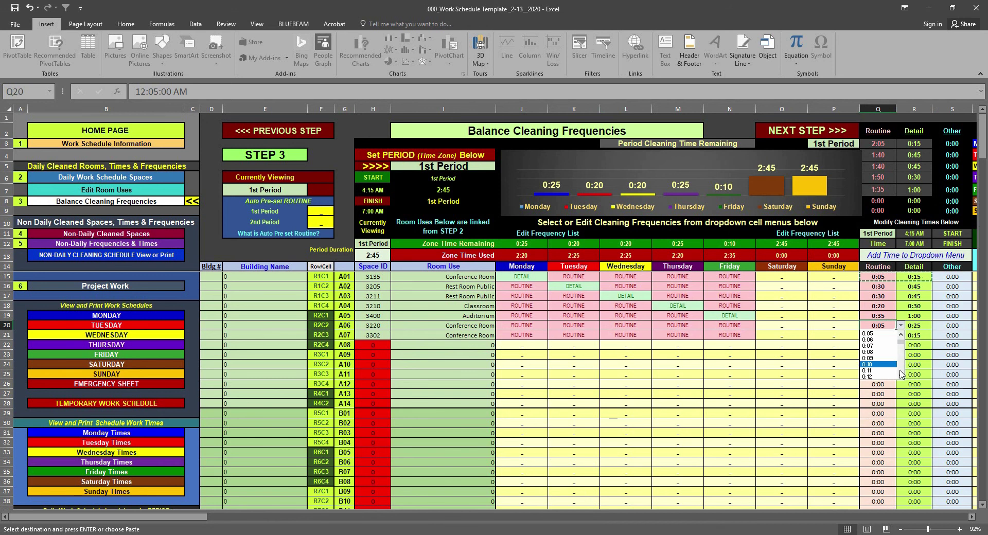
pyautogui.click(877, 377)
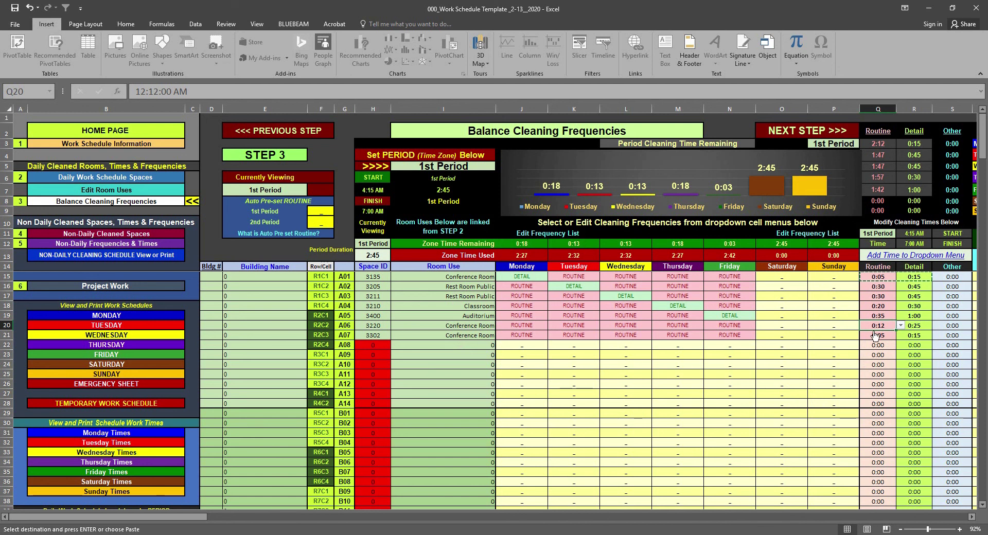
# Step: Set conference room 3302's routine time to 0:07 and its detail time to 0:18
pyautogui.press('Down')
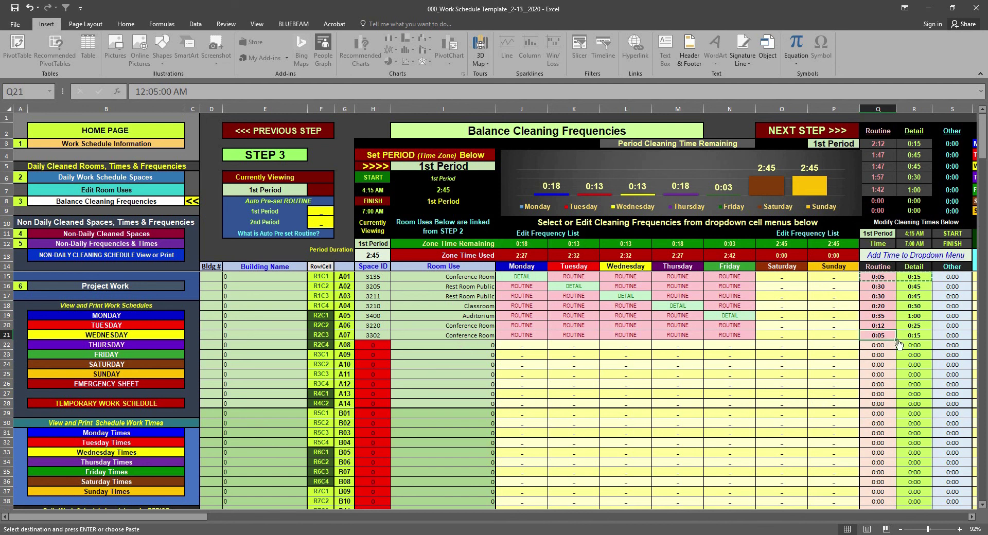
pyautogui.click(901, 335)
pyautogui.click(895, 358)
pyautogui.click(924, 336)
pyautogui.click(936, 336)
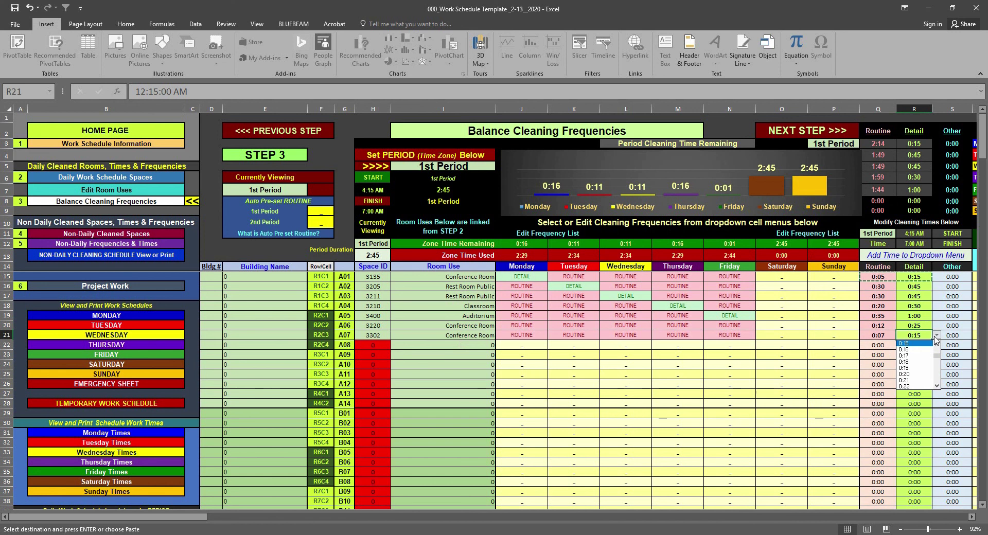
pyautogui.click(911, 365)
pyautogui.click(801, 383)
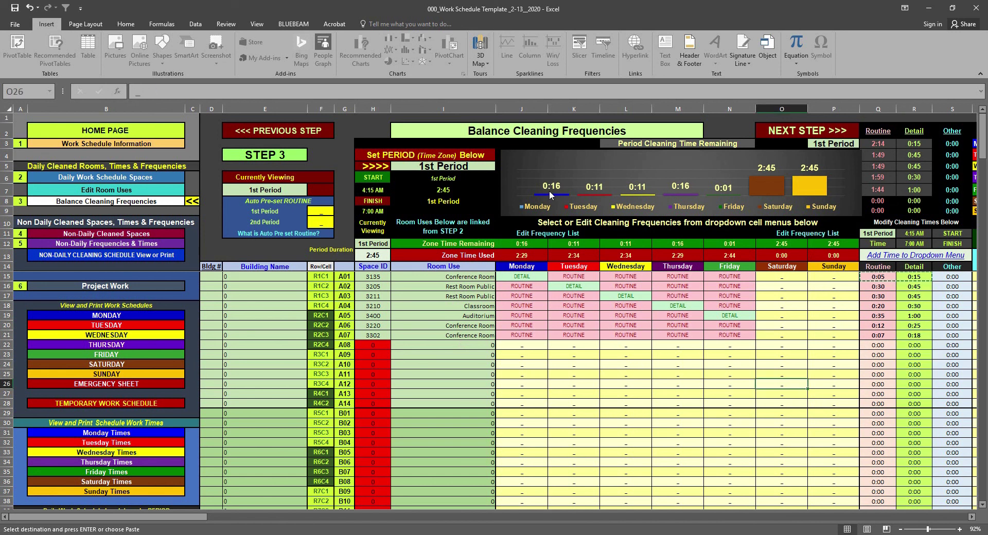
# Step: Set the cleaning frequency to DETAIL on Monday for conference room 3220 and on Thursday for conference room 3302
pyautogui.click(530, 326)
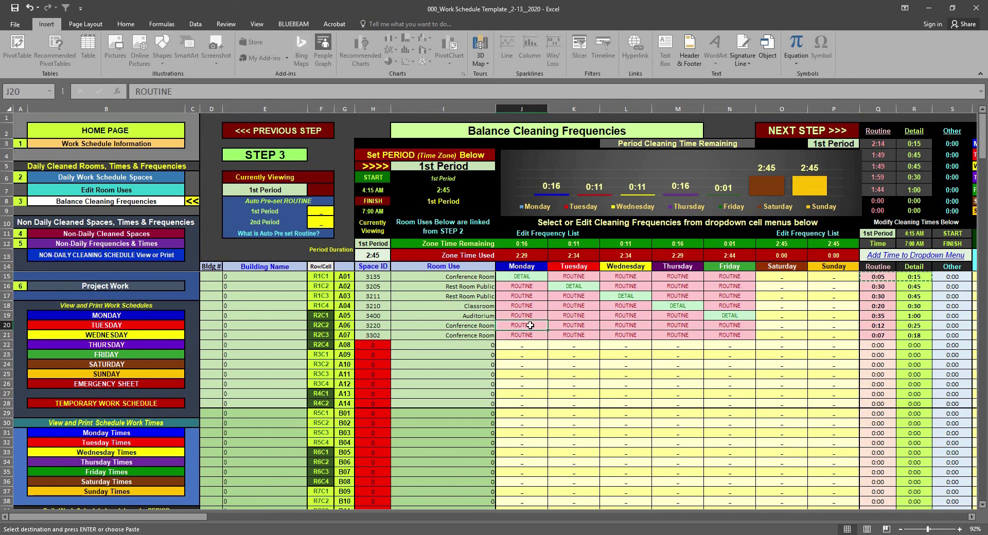
pyautogui.click(552, 325)
pyautogui.click(515, 341)
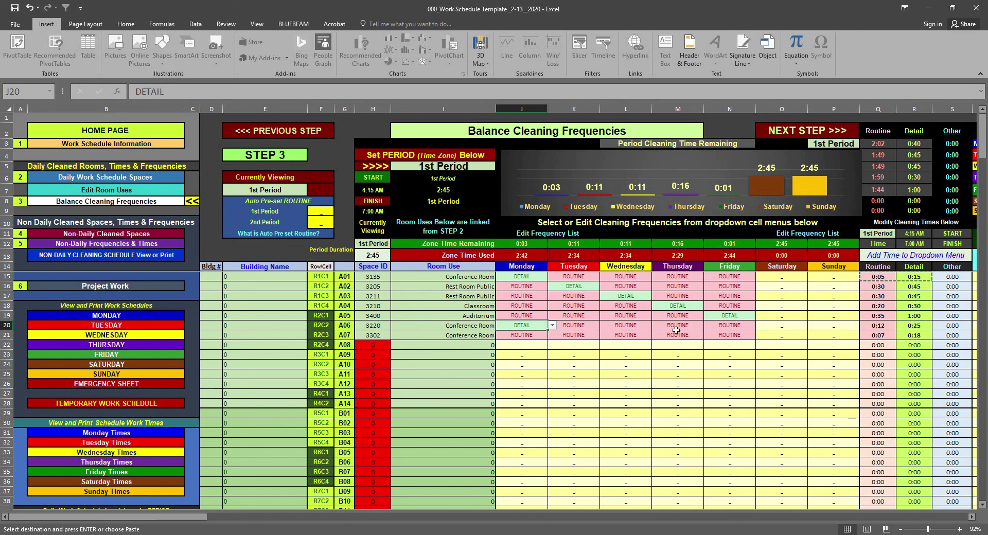
pyautogui.click(676, 332)
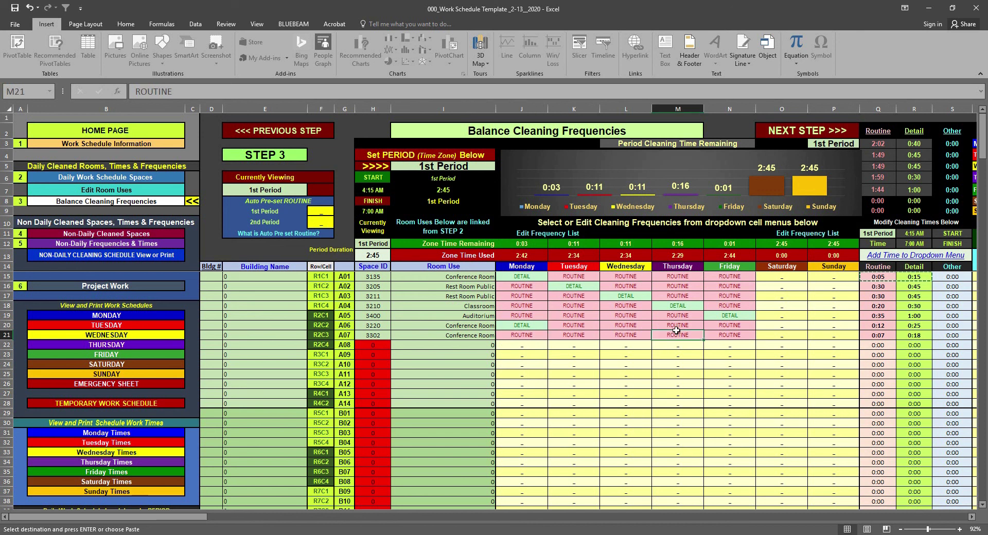
pyautogui.click(708, 335)
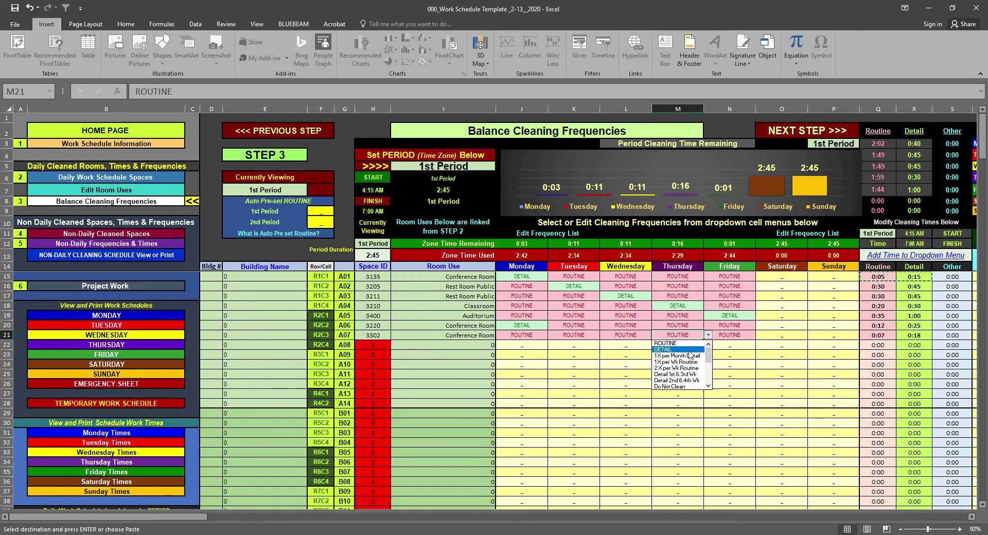
pyautogui.click(690, 351)
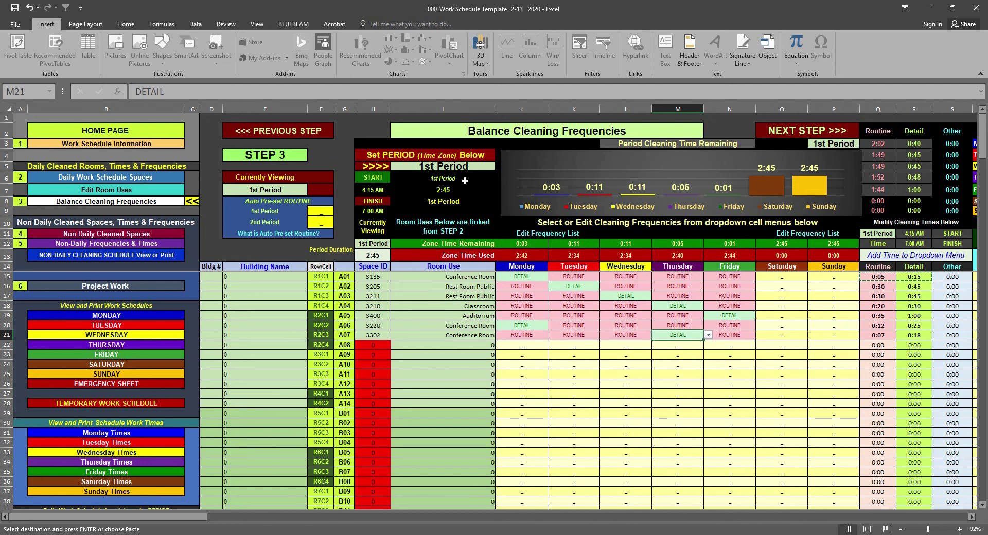
# Step: Switch the Balance Cleaning Frequencies time zone to 2nd Period
pyautogui.click(477, 166)
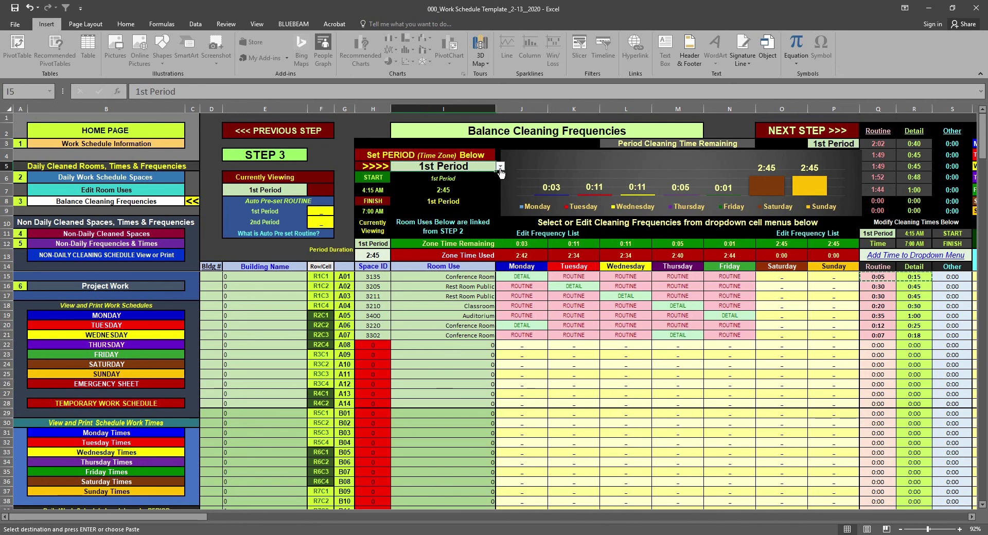
pyautogui.click(500, 167)
pyautogui.click(470, 182)
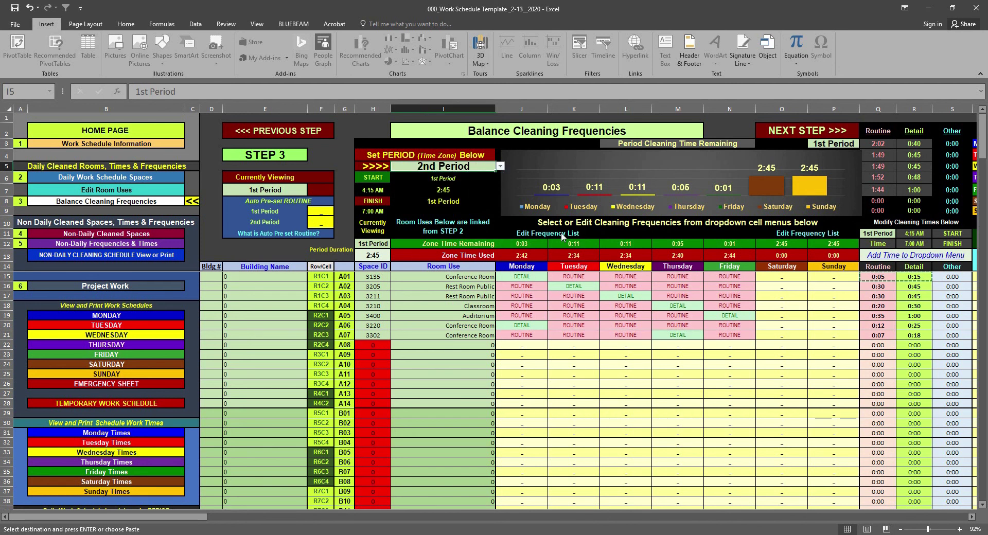